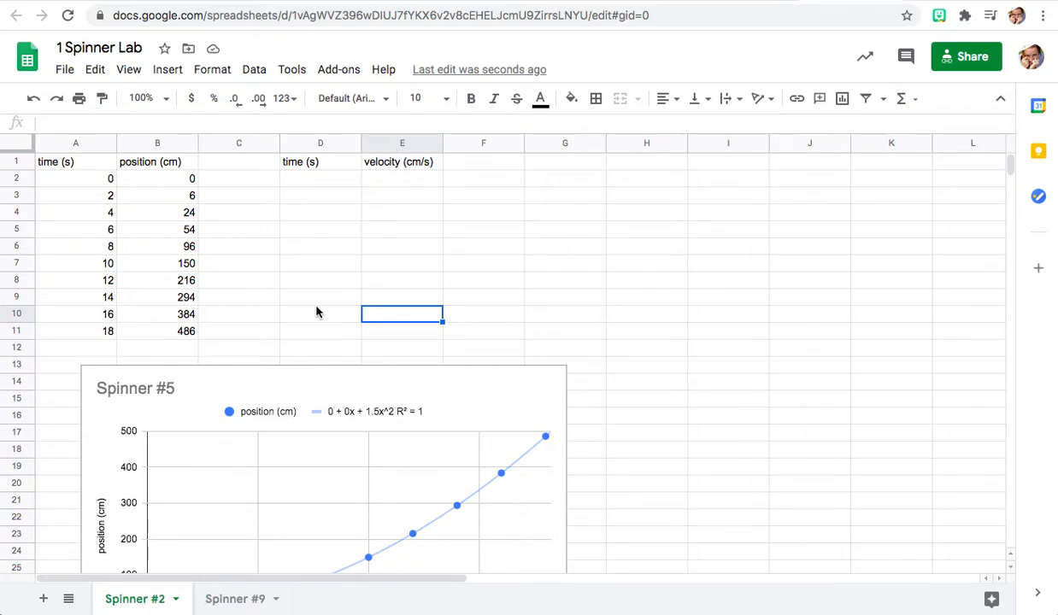
Enter the note "slope = rise/run" in cell G3, beside the velocity table
{"action": "scroll", "coordinate": [319, 309], "scroll_direction": "down", "scroll_amount": 5}
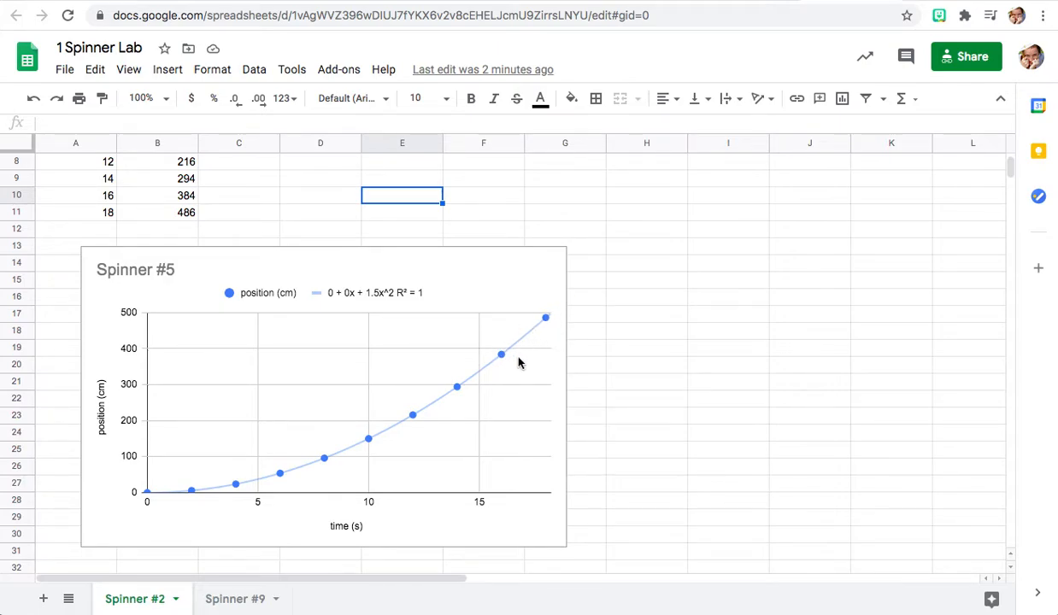
{"action": "scroll", "coordinate": [480, 395], "scroll_direction": "up", "scroll_amount": 3}
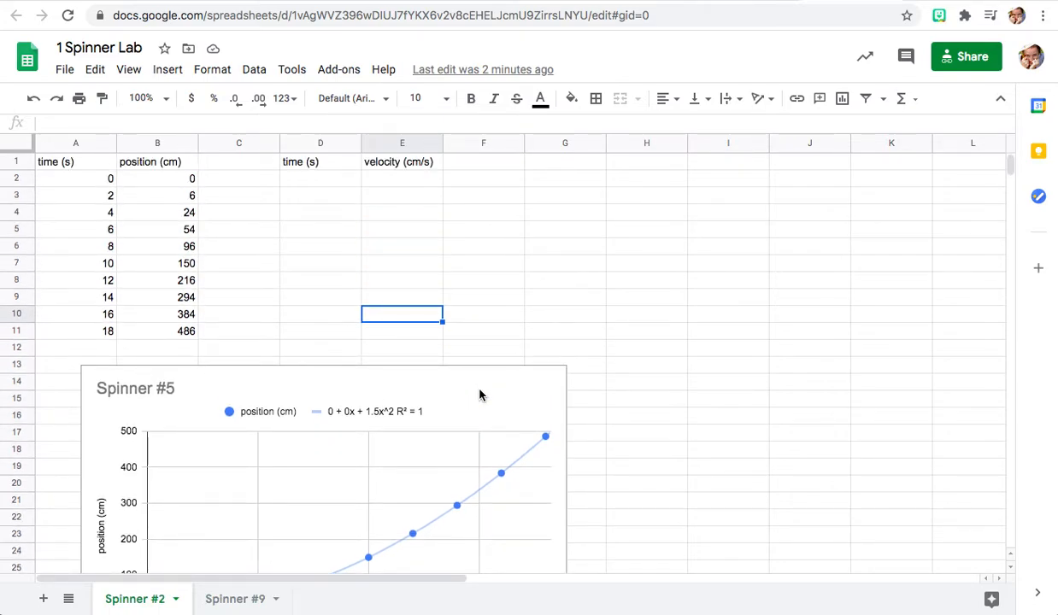
{"action": "left_click", "coordinate": [325, 182]}
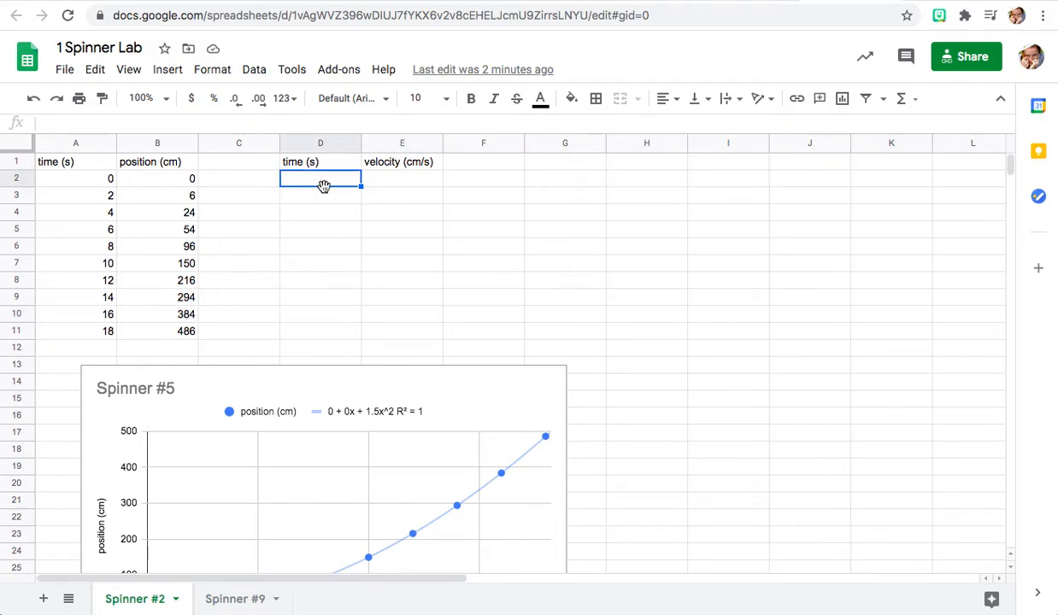
{"action": "left_click", "coordinate": [483, 195]}
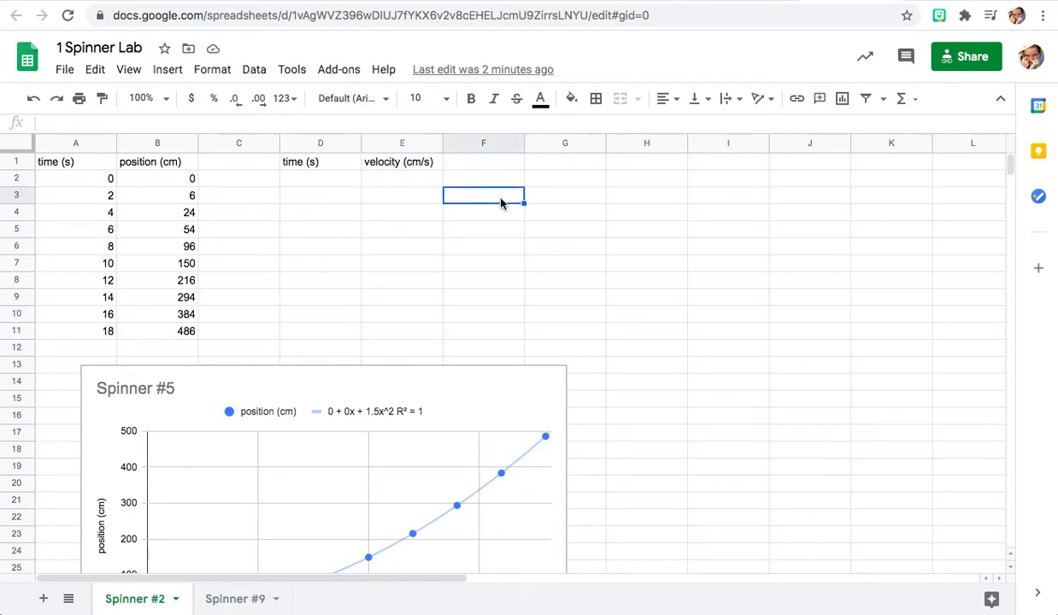
{"action": "left_click", "coordinate": [555, 203]}
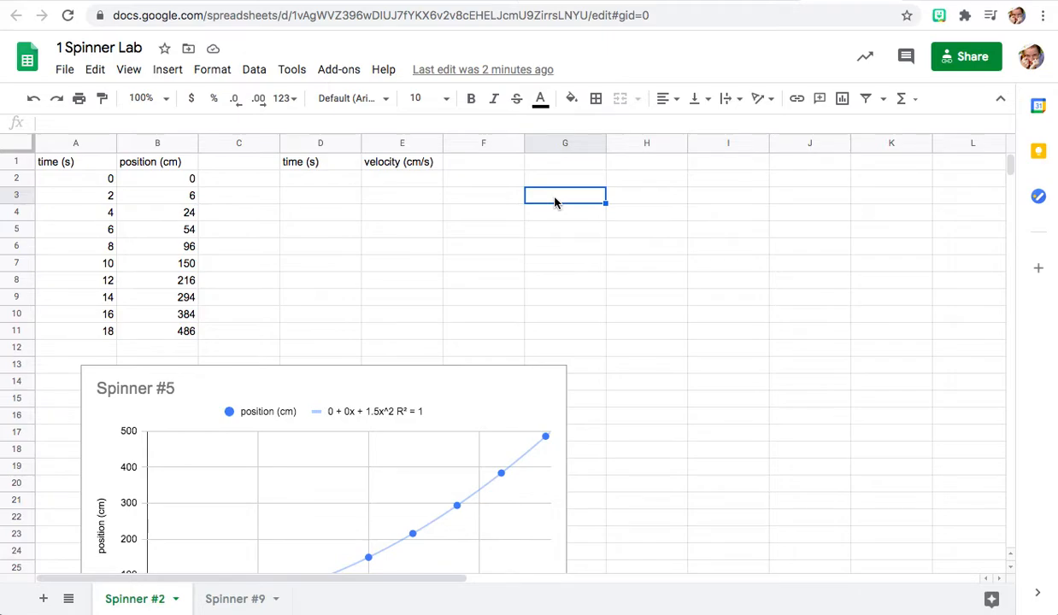
{"action": "type", "text": "slope = rise /run"}
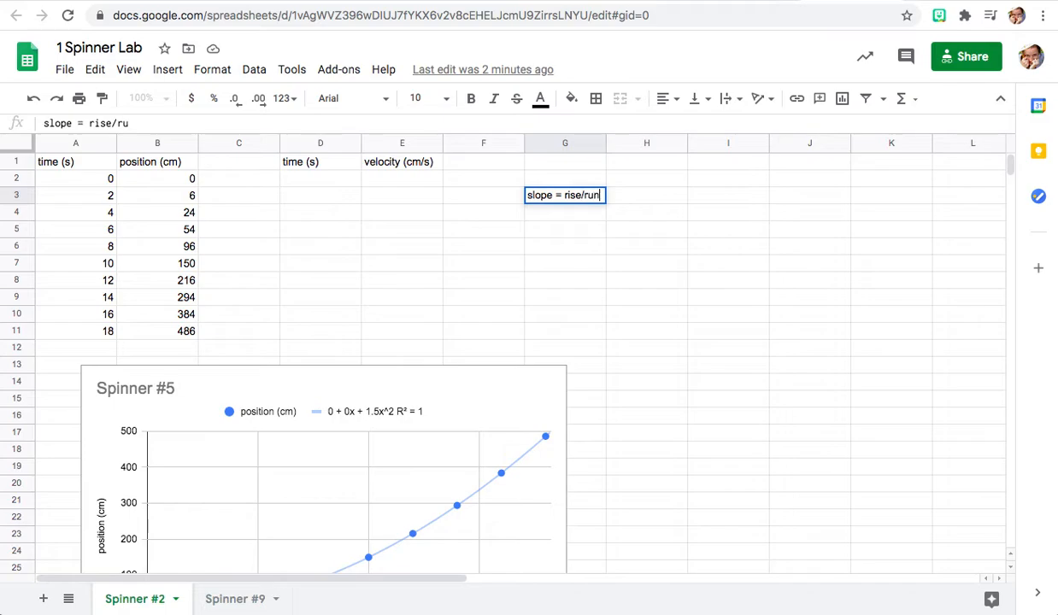
{"action": "key", "text": "Return"}
Enter the note "slope = change in y/ change in x" in cell G4
{"action": "type", "text": "s"}
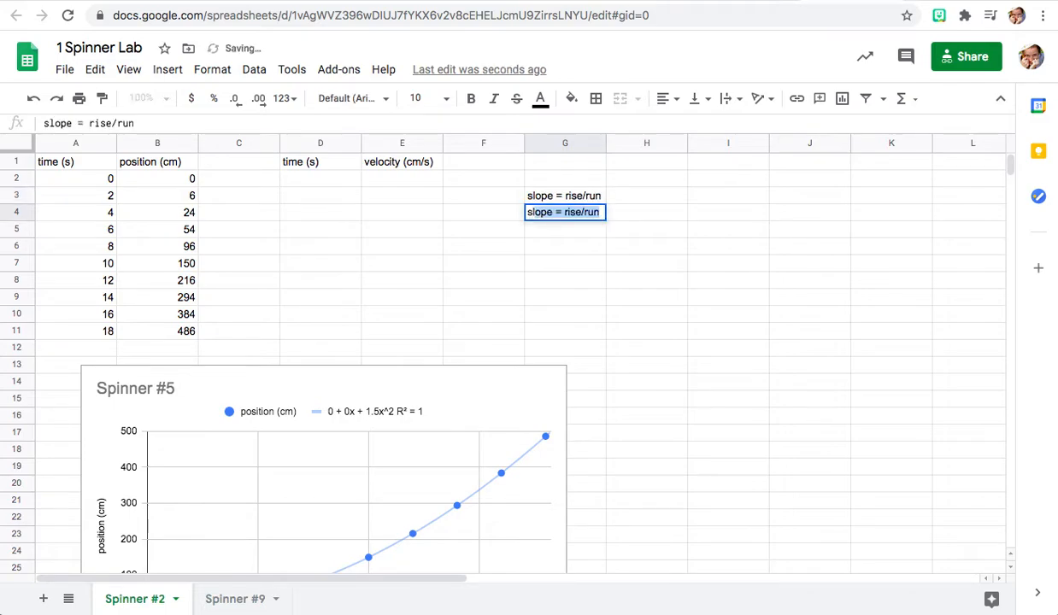
{"action": "type", "text": "lope"}
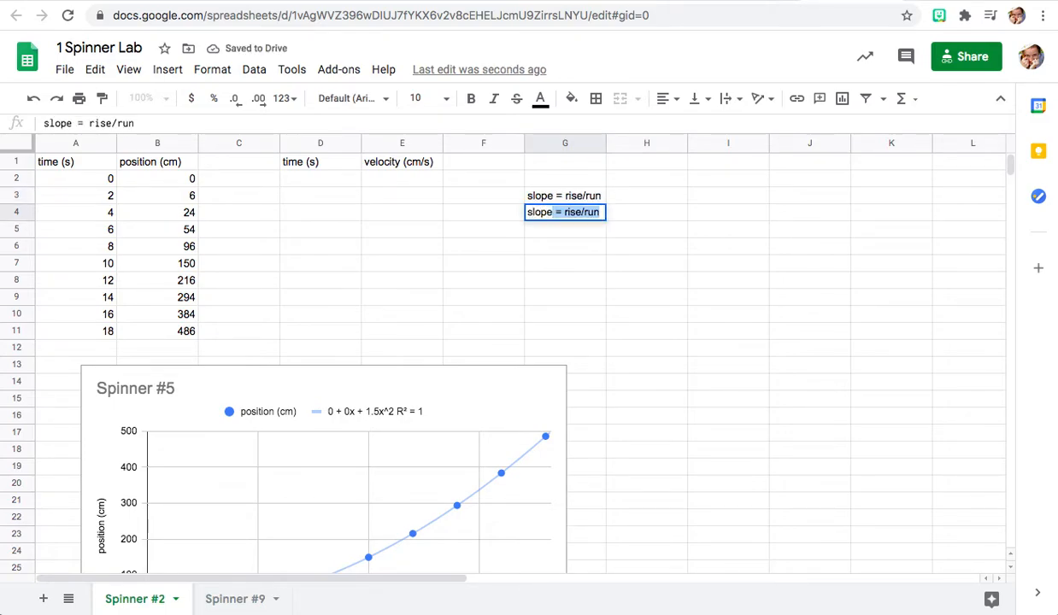
{"action": "type", "text": " = change in "}
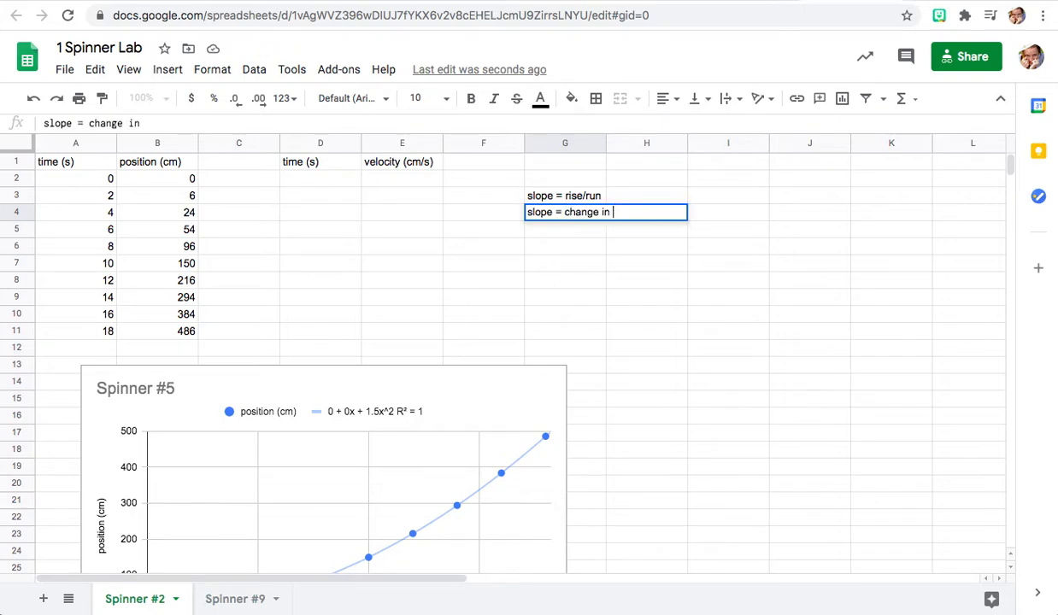
{"action": "type", "text": "y  change in y/ change in"}
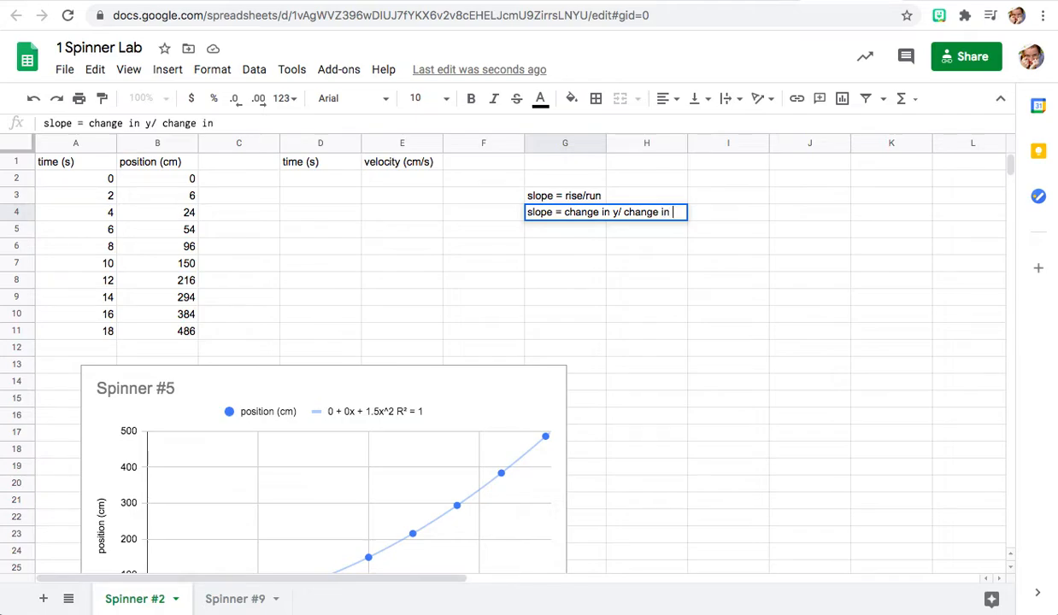
{"action": "type", "text": "time"}
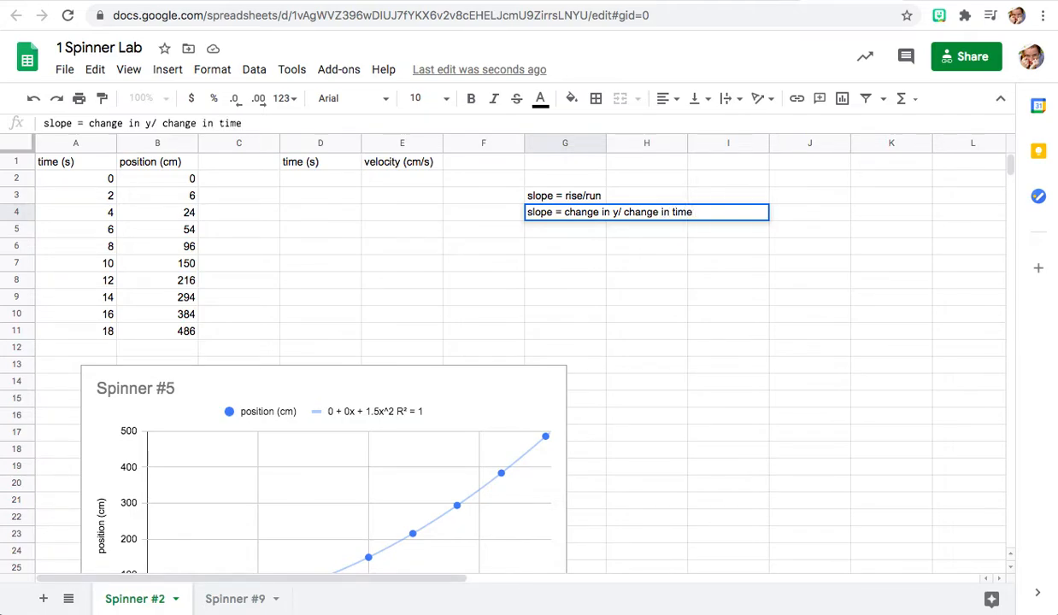
{"action": "key", "text": "BackSpace"}
{"action": "key", "text": "BackSpace"}
{"action": "key", "text": "BackSpace"}
{"action": "key", "text": "BackSpace"}
{"action": "type", "text": "x"}
{"action": "key", "text": "Return"}
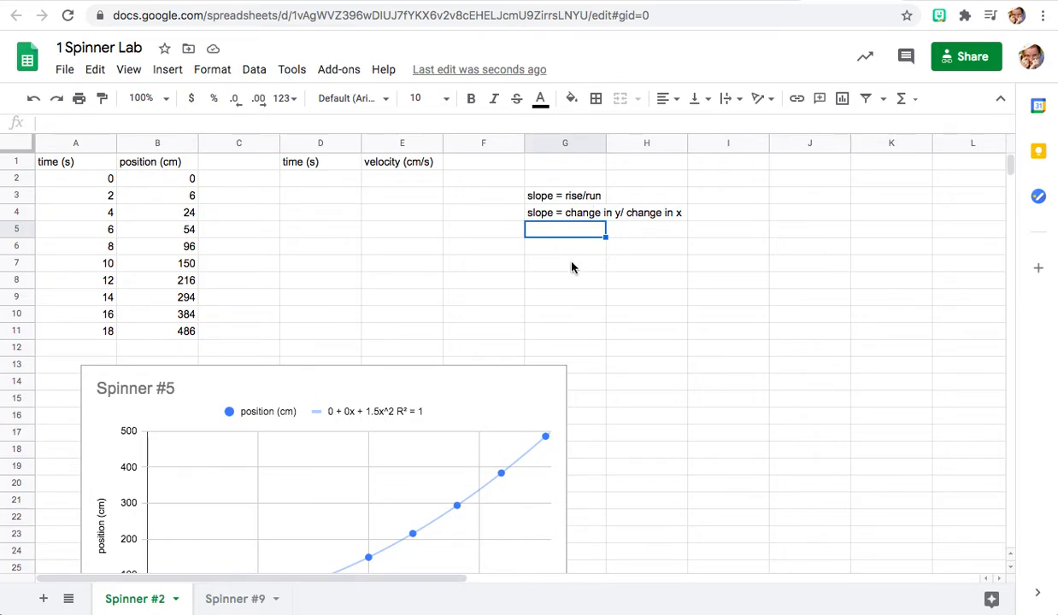
Enter the note "slope = change in x/change in t" in cell G5
{"action": "type", "text": "slo"}
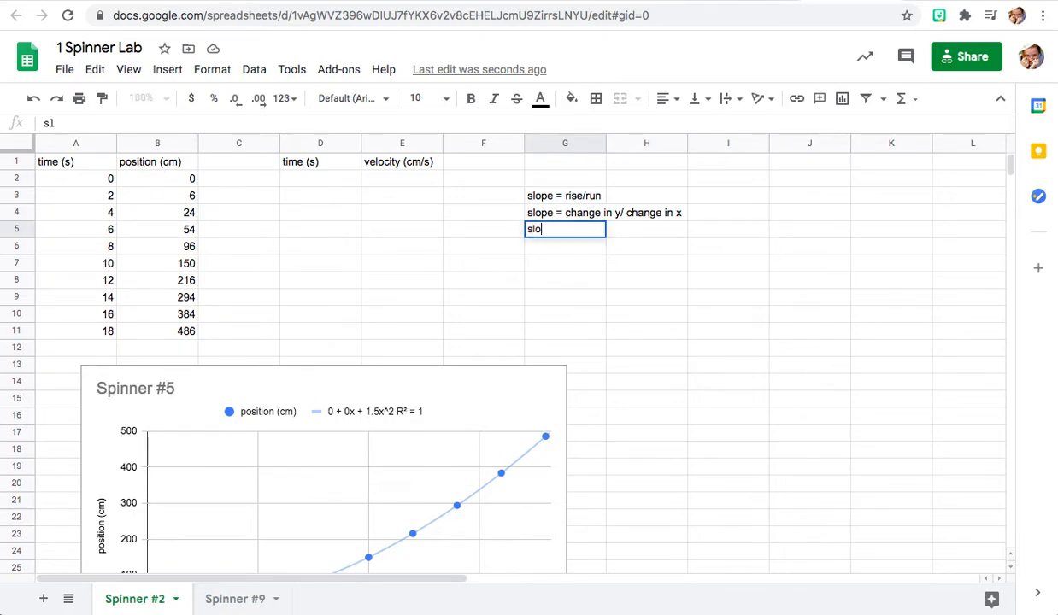
{"action": "type", "text": "pe = change in "}
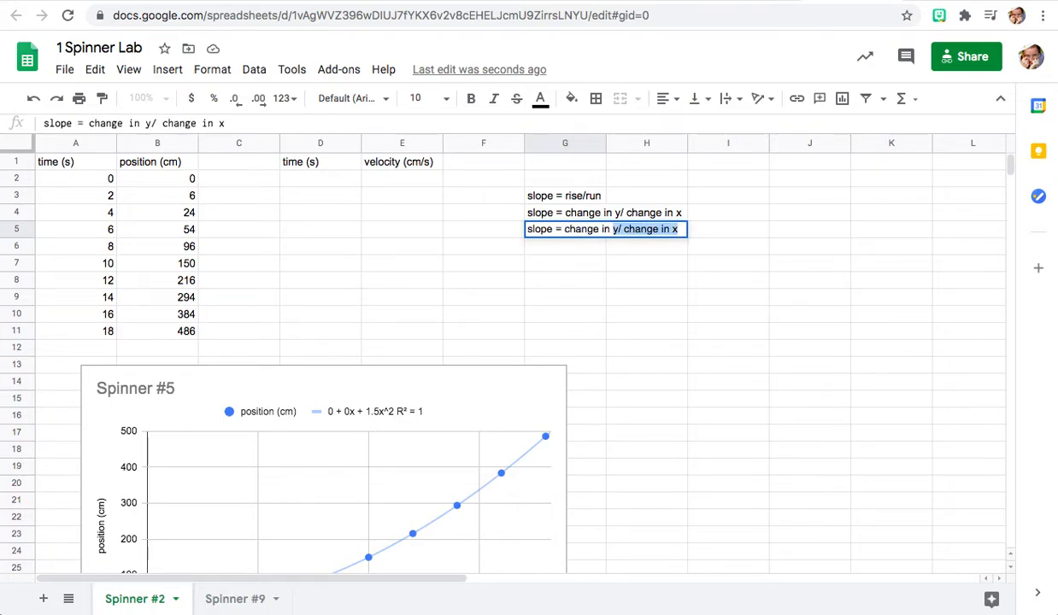
{"action": "type", "text": "x/"}
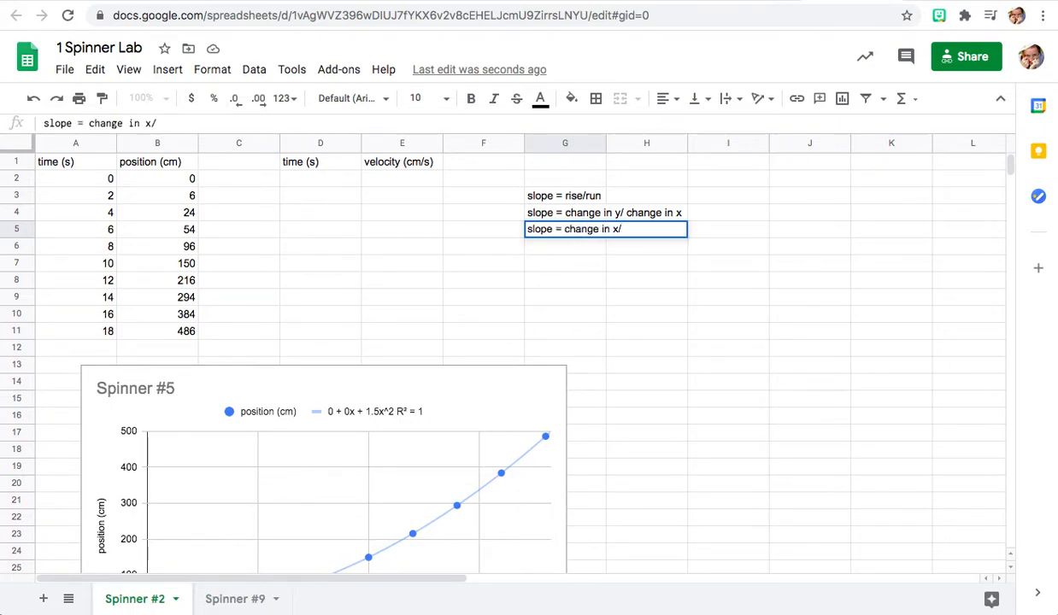
{"action": "type", "text": "change in t"}
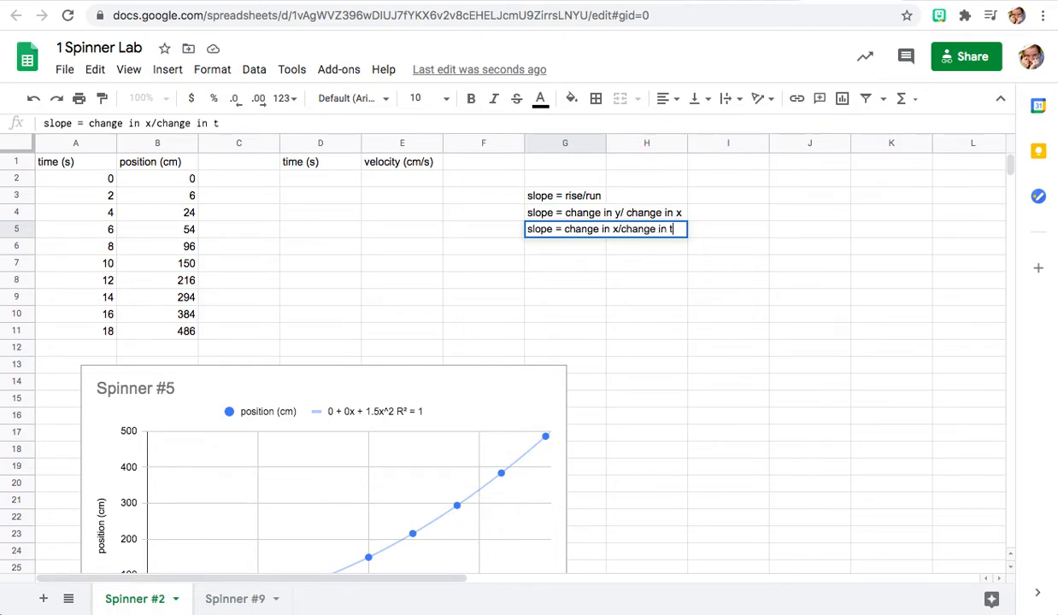
{"action": "key", "text": "Return"}
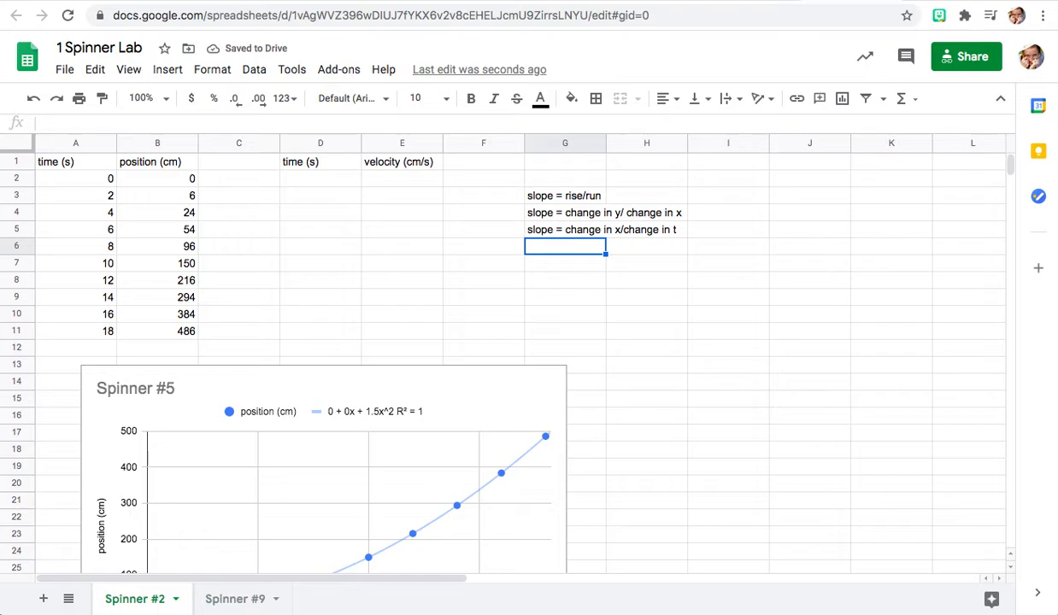
Enter the note "slope = (x2-x1)/(t2-t1)" in cell G6, with both differences in parentheses
{"action": "type", "text": "slo"}
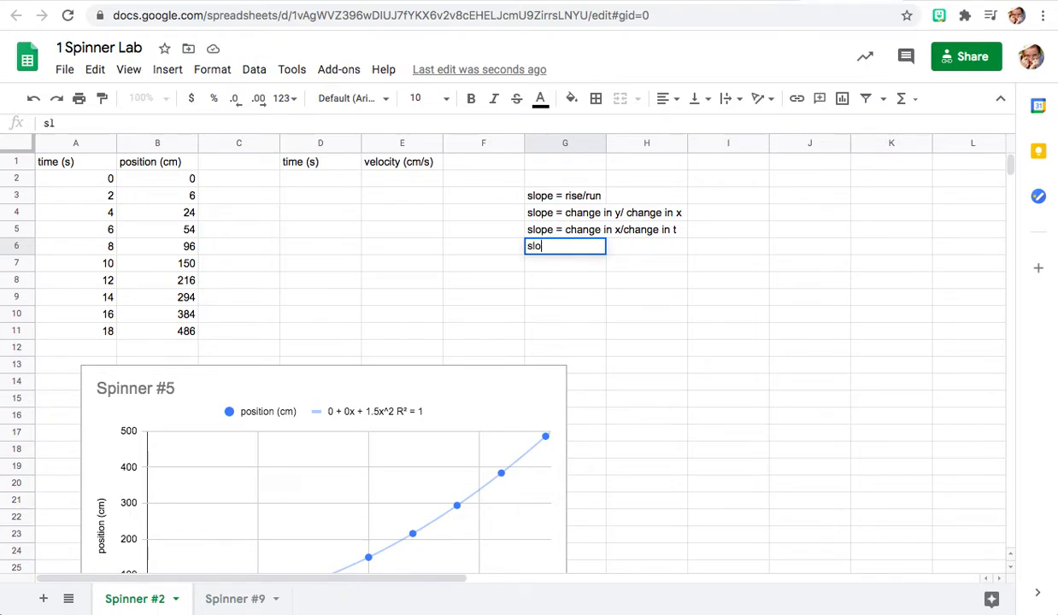
{"action": "type", "text": "pe = x2-x1"}
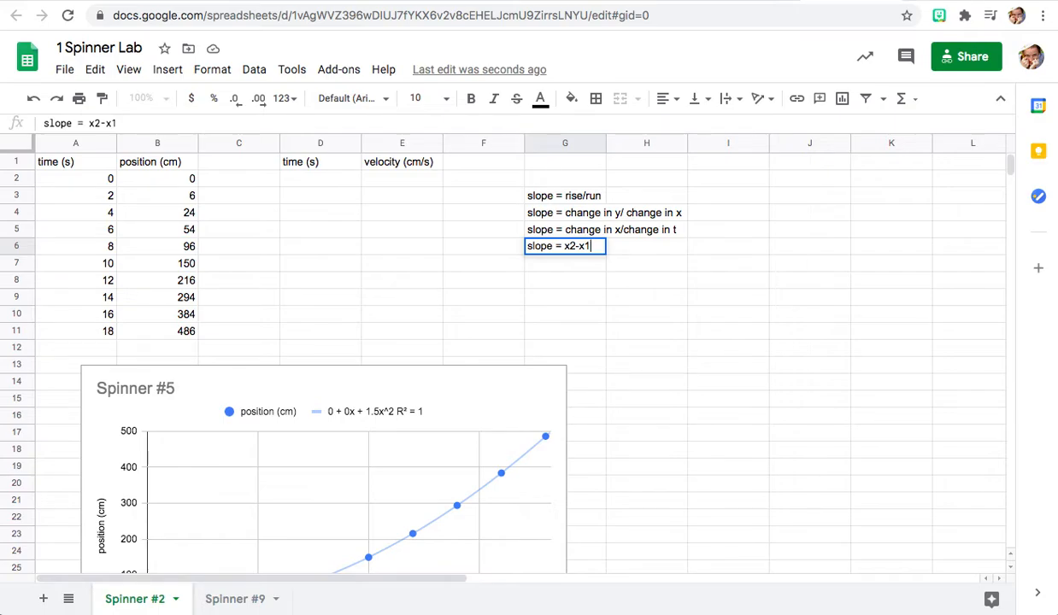
{"action": "key", "text": "Left"}
{"action": "key", "text": "Left"}
{"action": "key", "text": "Left"}
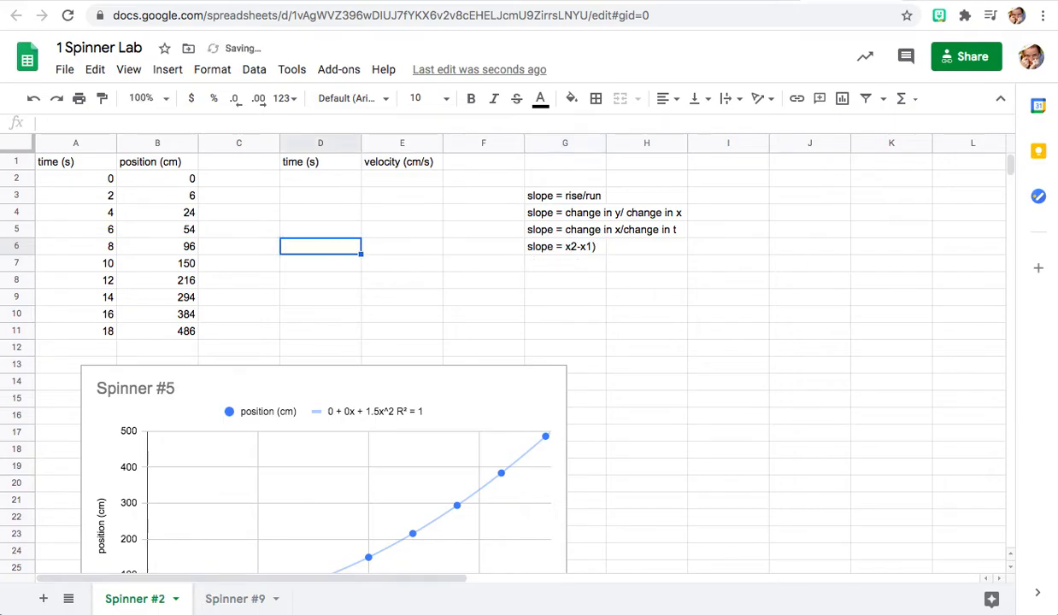
{"action": "left_click", "coordinate": [572, 248]}
{"action": "left_click", "coordinate": [89, 123]}
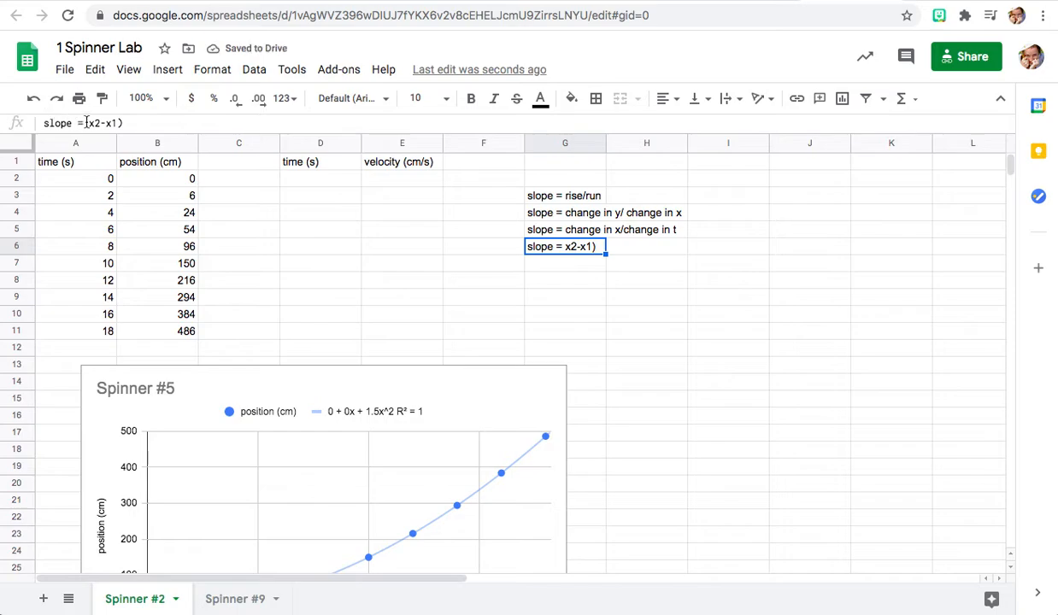
{"action": "type", "text": "(x2-x1)"}
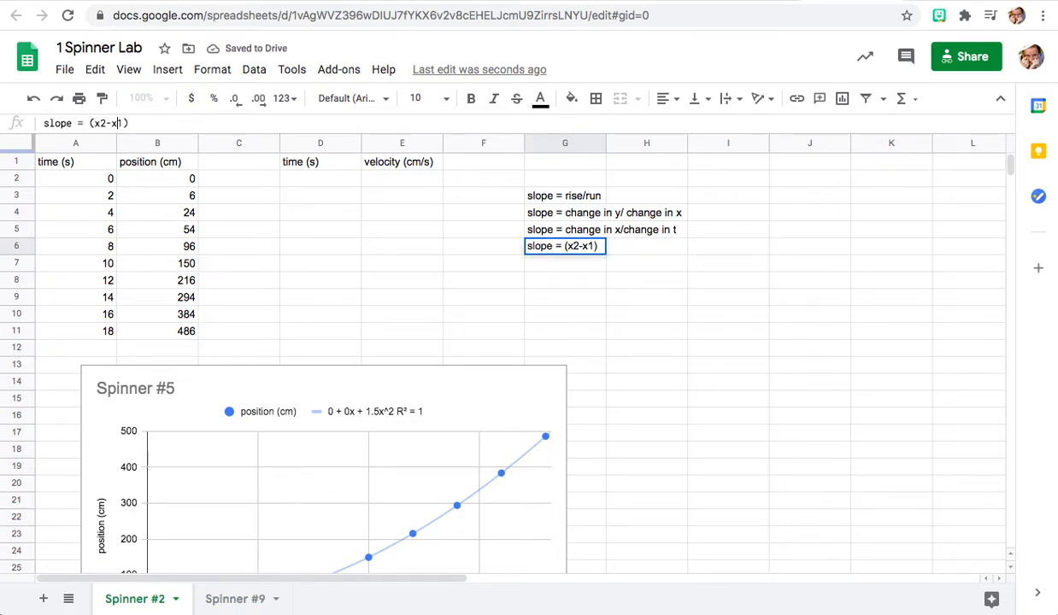
{"action": "type", "text": "/(t"}
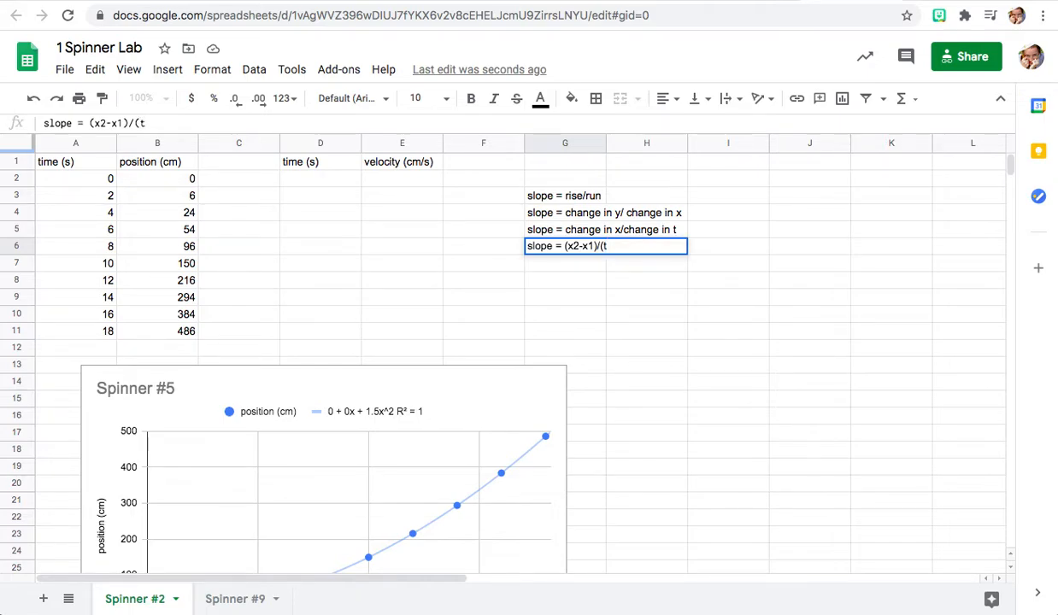
{"action": "type", "text": "2-t1)"}
{"action": "key", "text": "Return"}
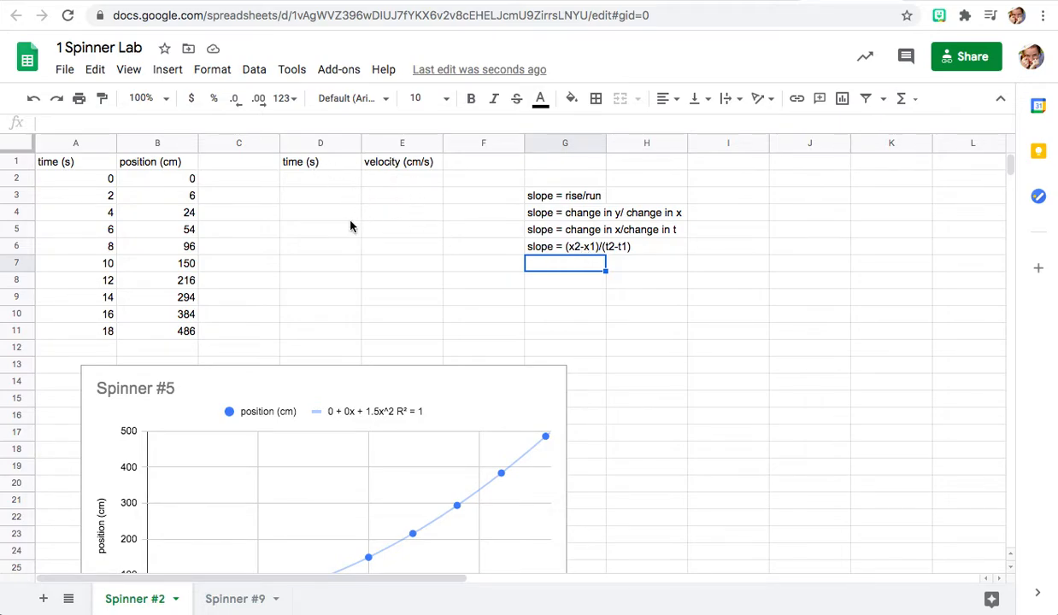
Enter the slope formula =(B3-B2)/(A3-A2) in cell E2 to calculate the first velocity
{"action": "left_click", "coordinate": [400, 176]}
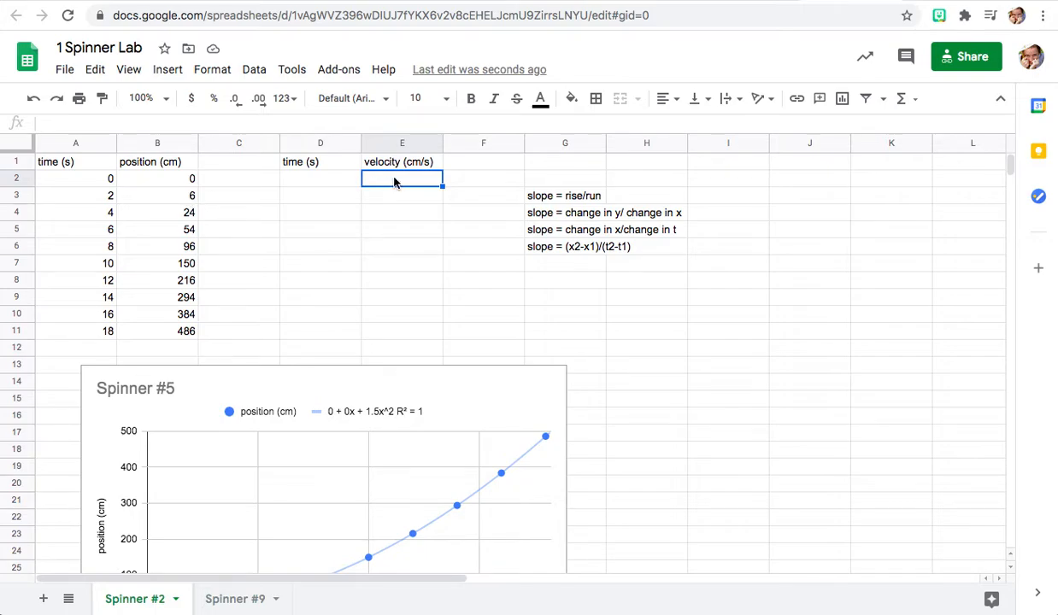
{"action": "type", "text": "="}
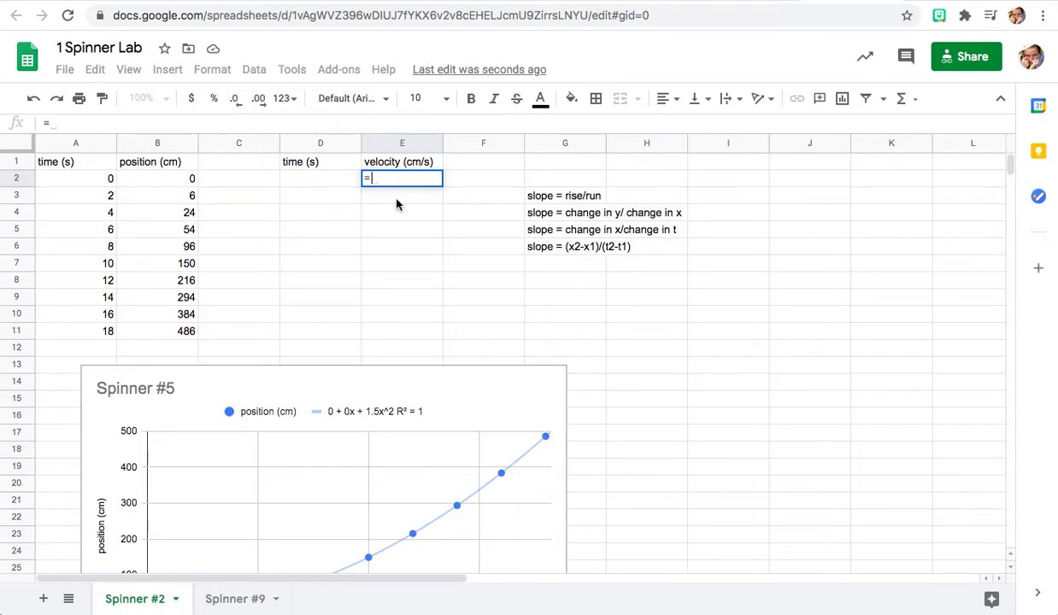
{"action": "type", "text": "("}
{"action": "left_click", "coordinate": [178, 197]}
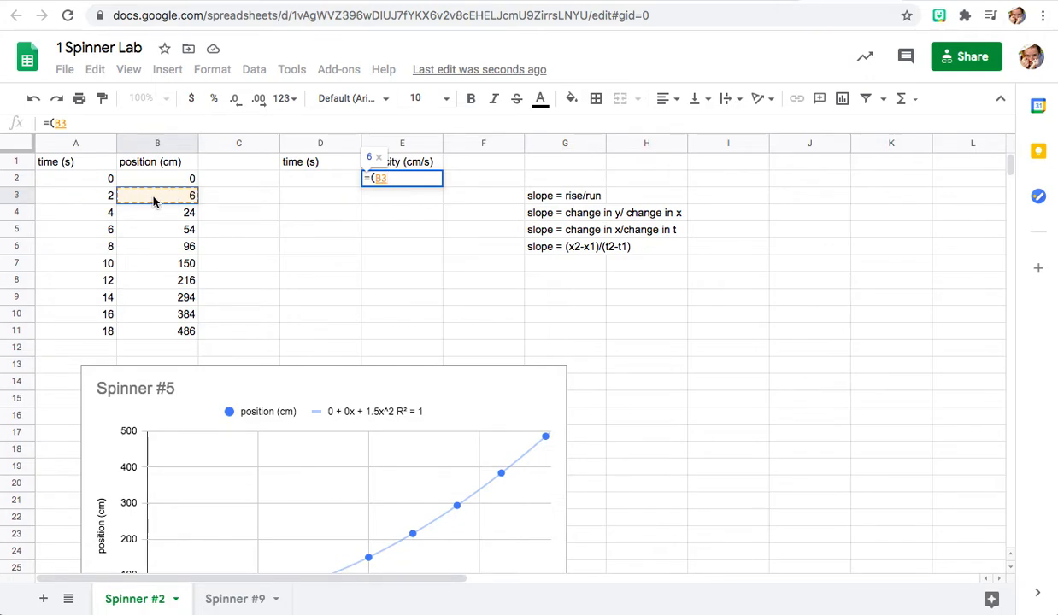
{"action": "type", "text": "-"}
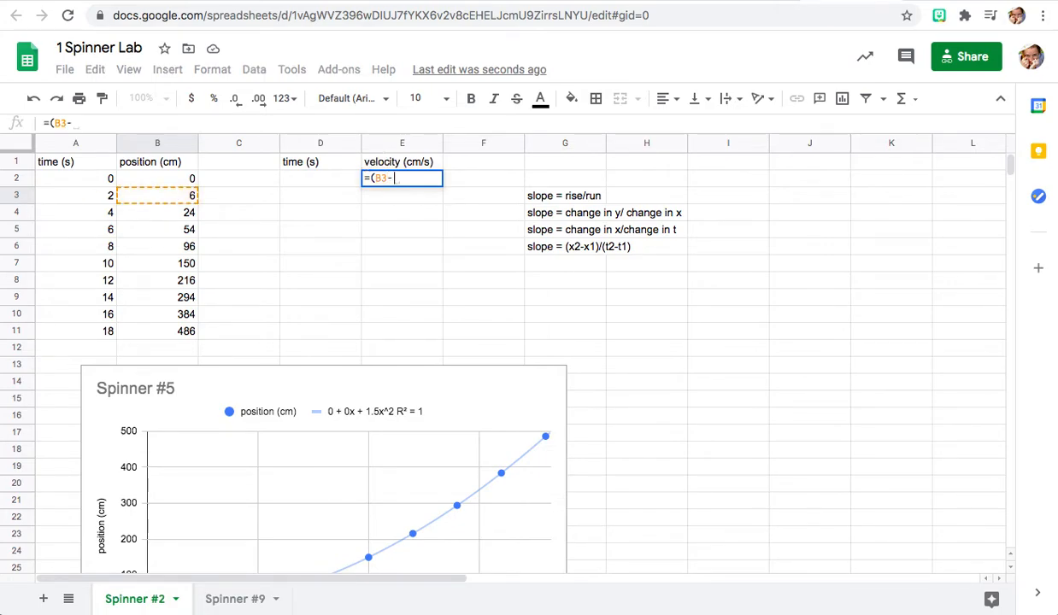
{"action": "left_click", "coordinate": [157, 180]}
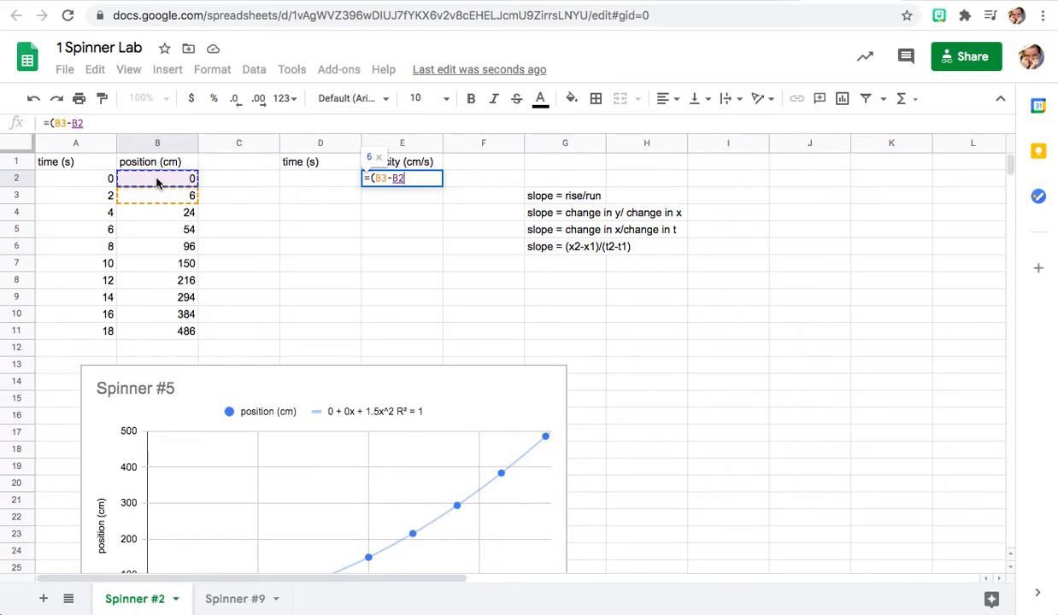
{"action": "type", "text": ")"}
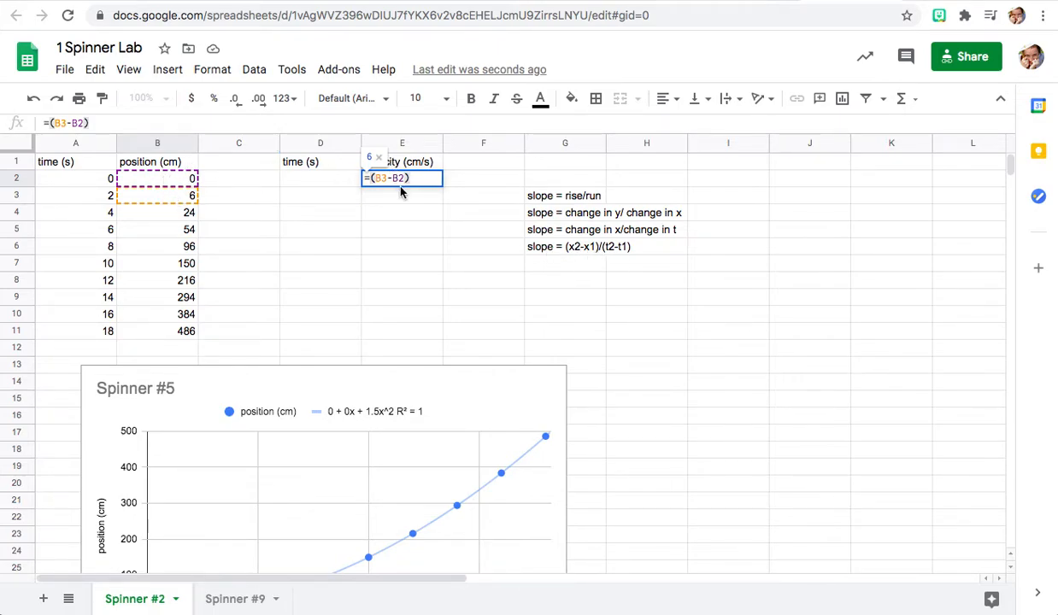
{"action": "type", "text": "/("}
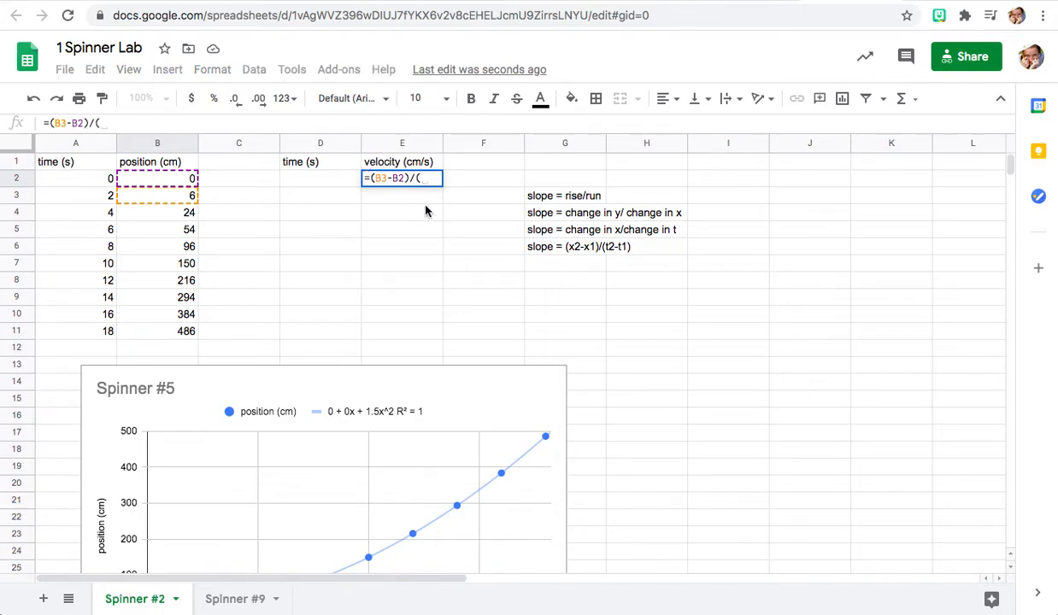
{"action": "left_click", "coordinate": [83, 201]}
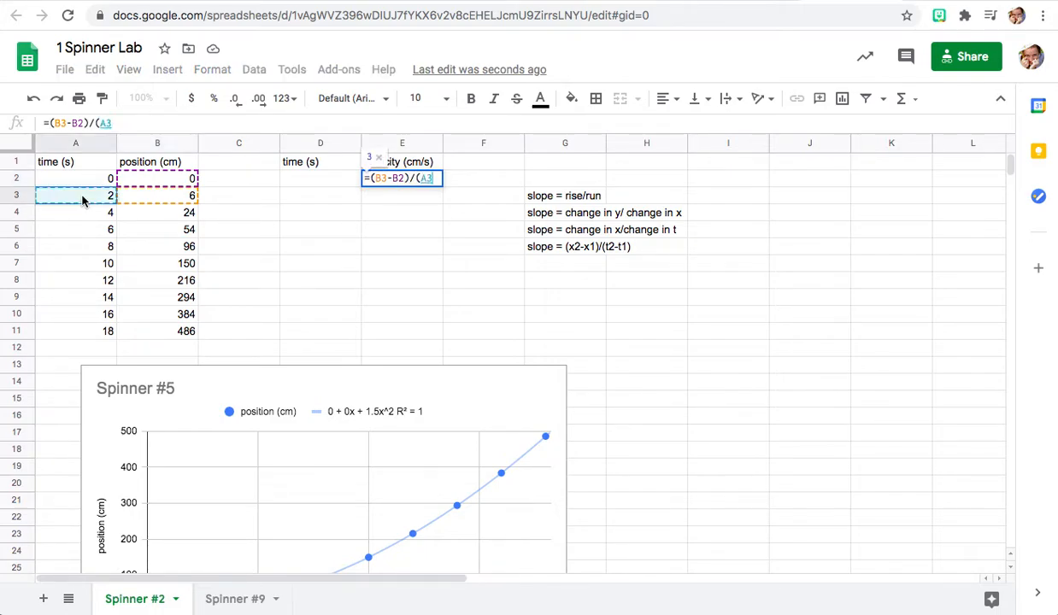
{"action": "type", "text": "-"}
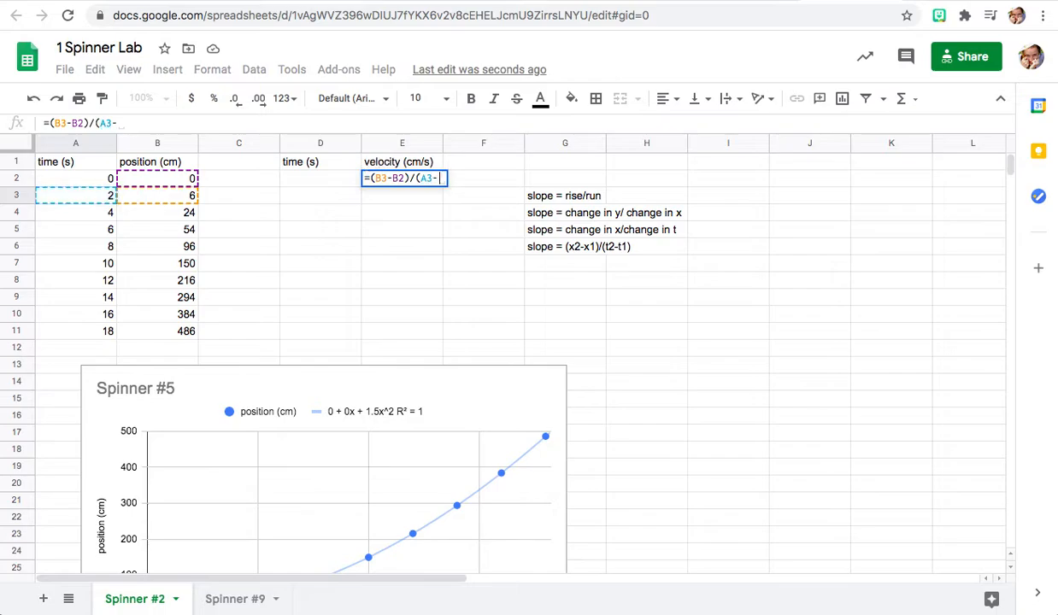
{"action": "left_click", "coordinate": [86, 182]}
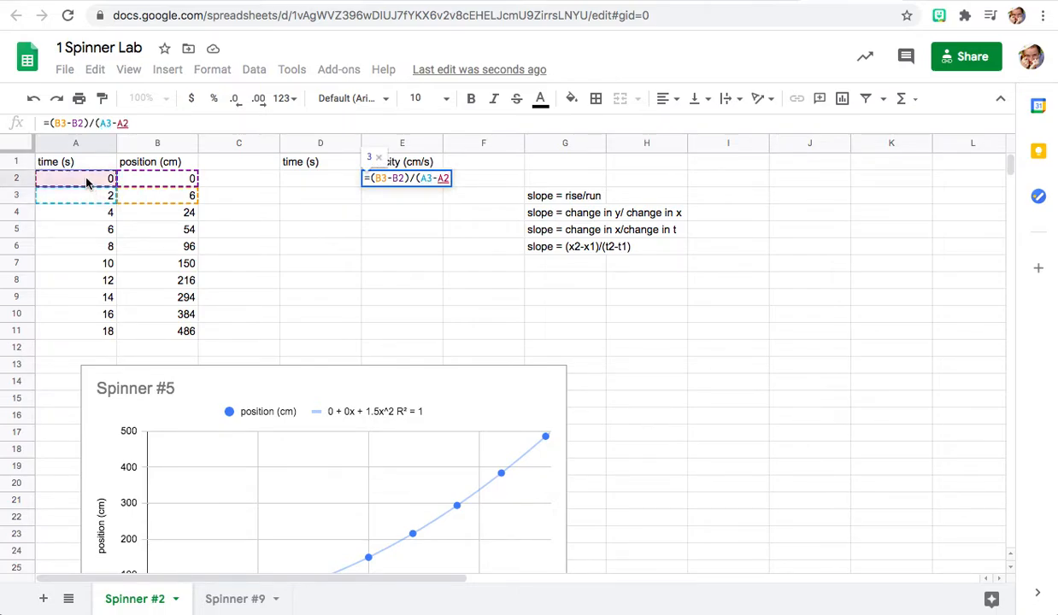
{"action": "type", "text": ")"}
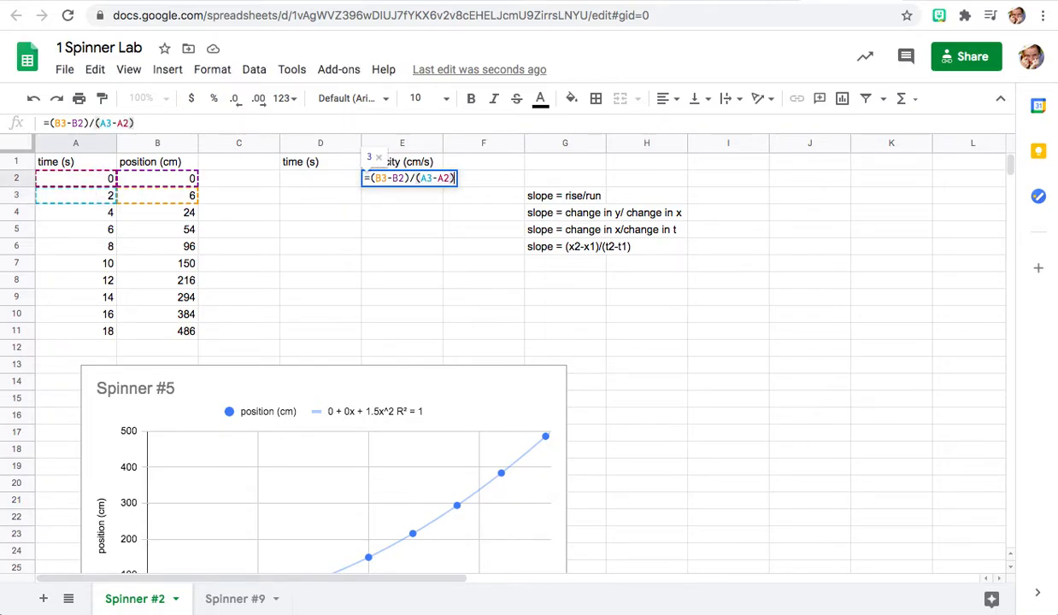
{"action": "key", "text": "Return"}
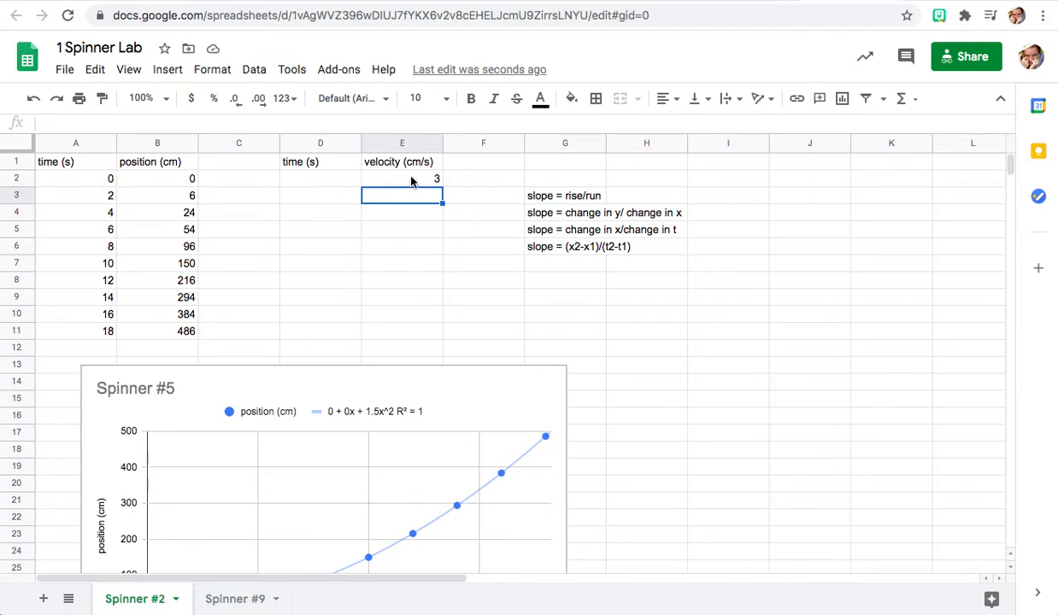
Enter the formula =AVERAGE(A2:A3) in cell D2 to give the midpoint time of the first interval
{"action": "left_click", "coordinate": [314, 183]}
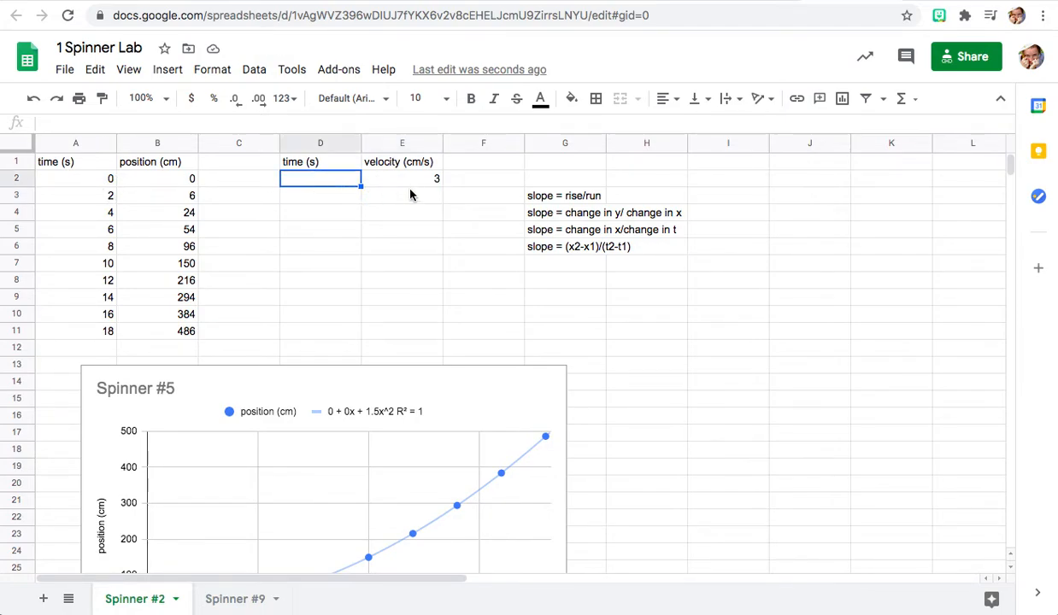
{"action": "scroll", "coordinate": [303, 331], "scroll_direction": "down", "scroll_amount": 3}
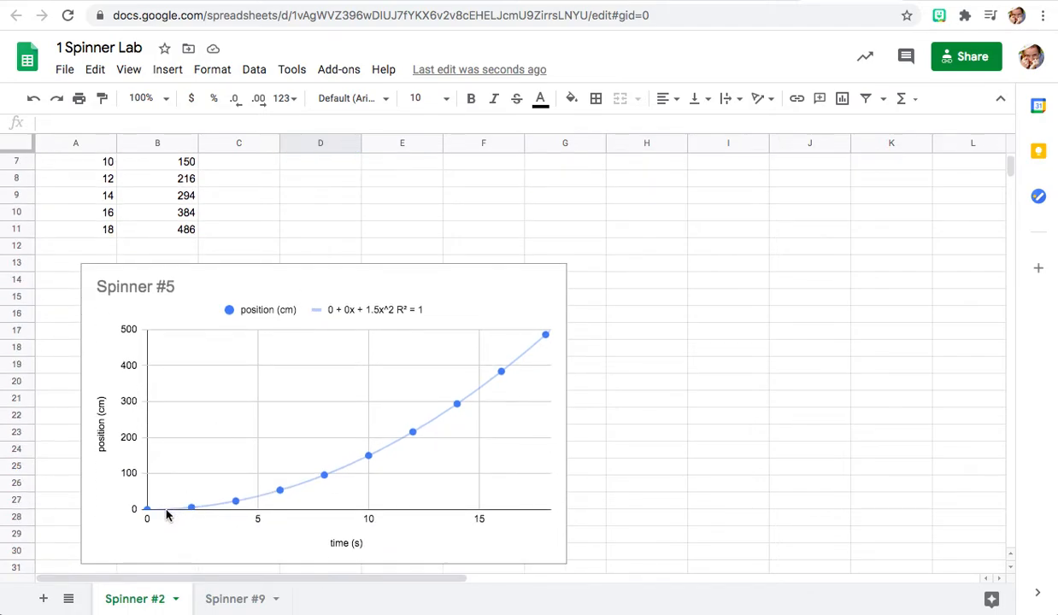
{"action": "scroll", "coordinate": [296, 382], "scroll_direction": "up", "scroll_amount": 3}
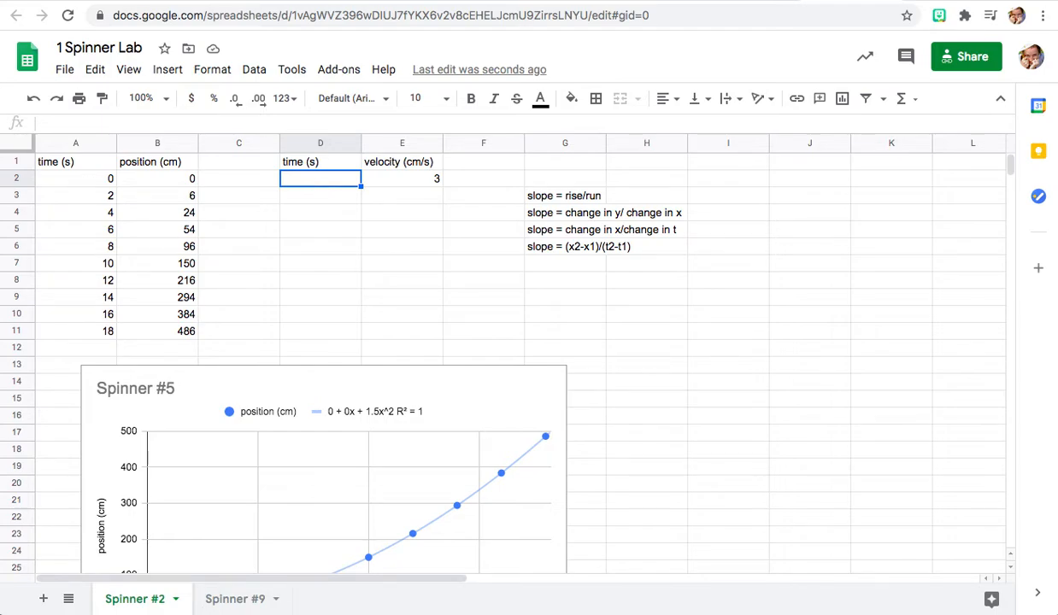
{"action": "type", "text": "=av"}
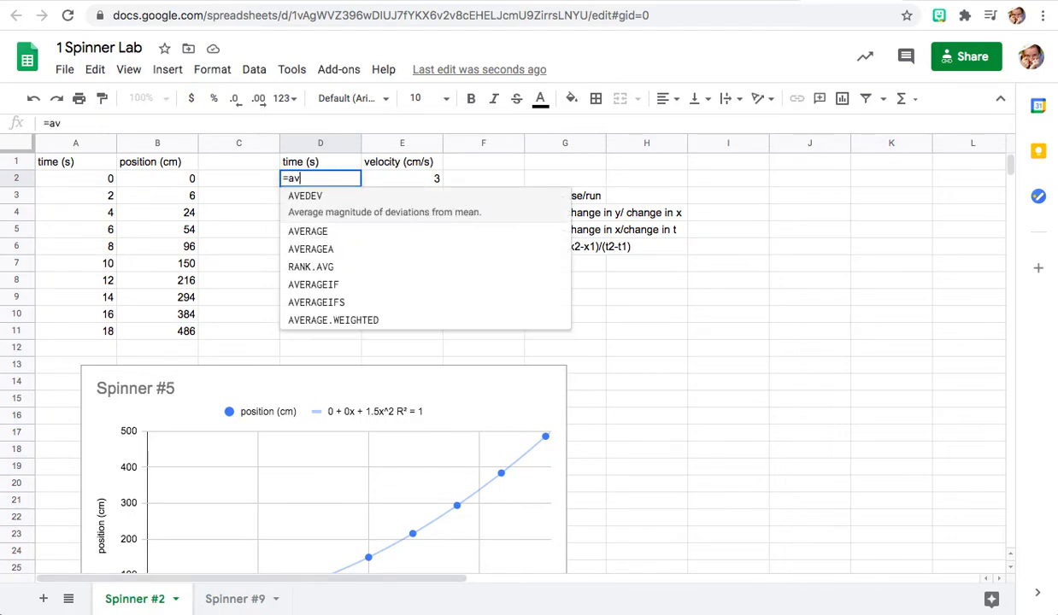
{"action": "type", "text": "er"}
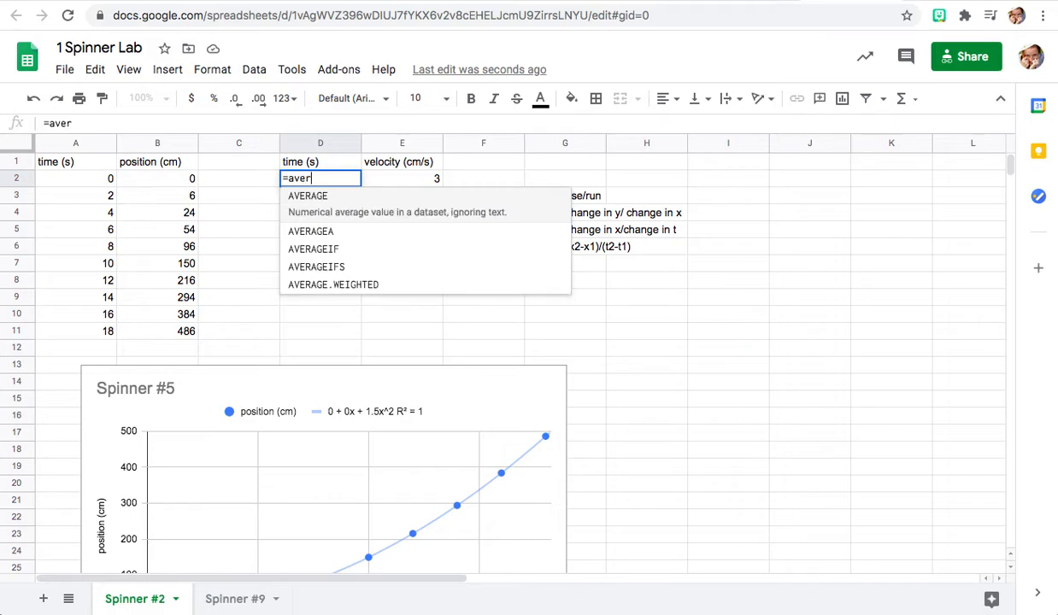
{"action": "left_click", "coordinate": [319, 196]}
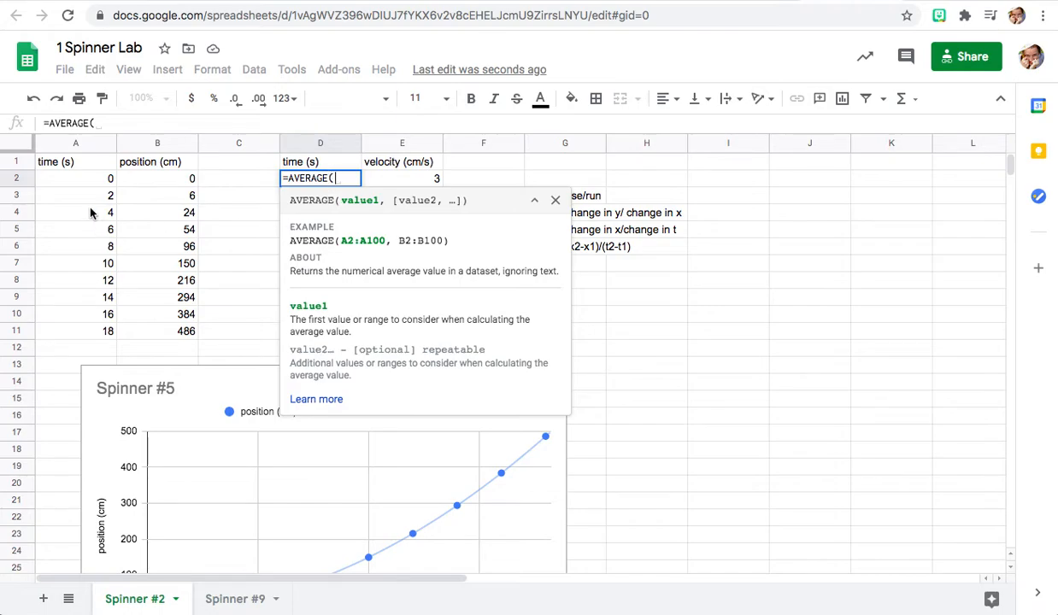
{"action": "left_click_drag", "start_coordinate": [93, 182], "coordinate": [94, 198]}
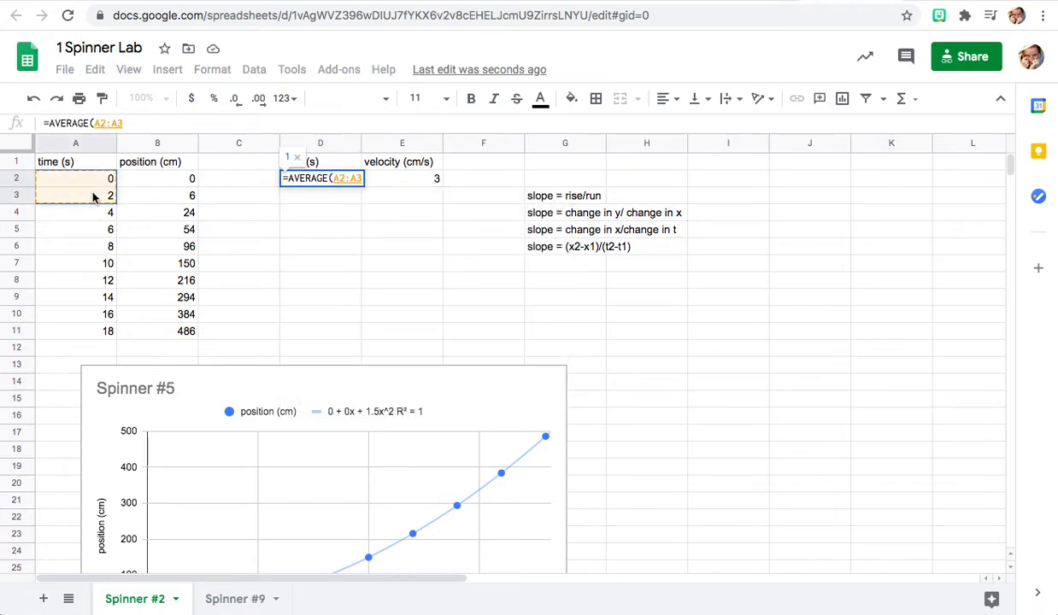
{"action": "type", "text": ")"}
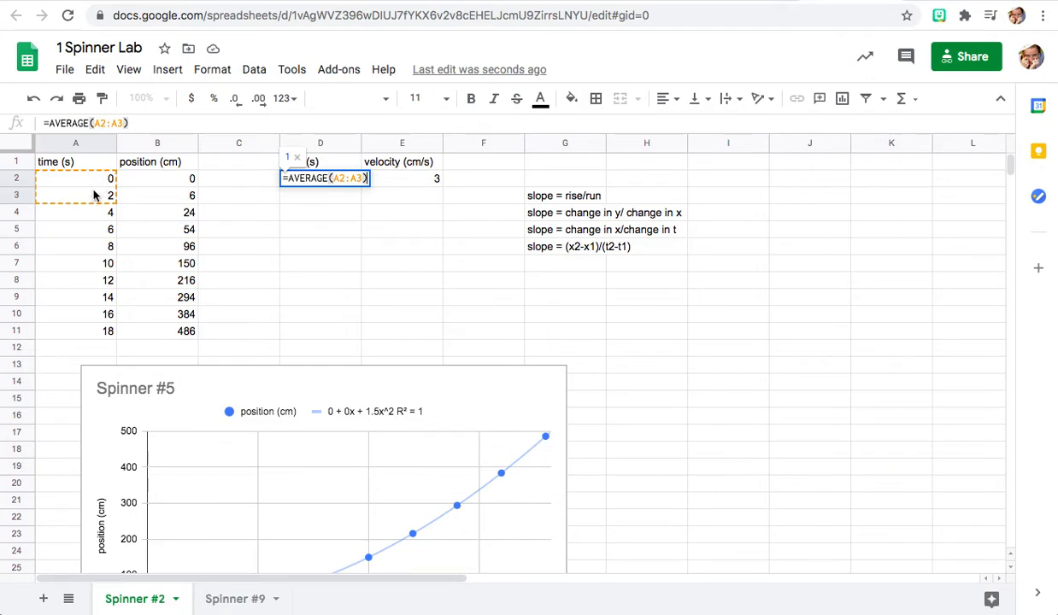
{"action": "key", "text": "Return"}
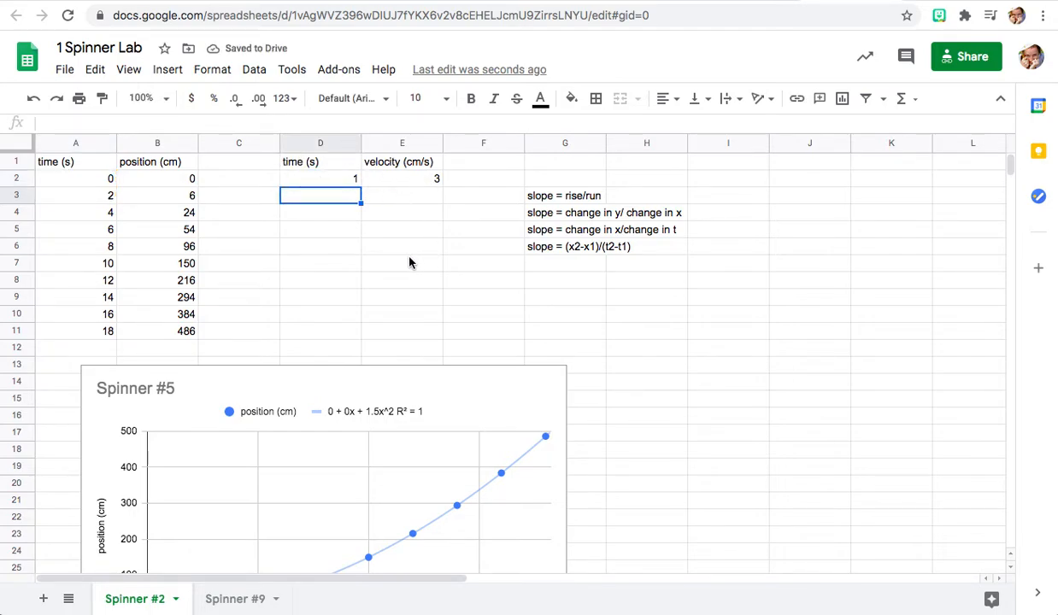
Fill the velocity formula from E2 into E3 and compare the cell references in both formulas
{"action": "left_click", "coordinate": [338, 185]}
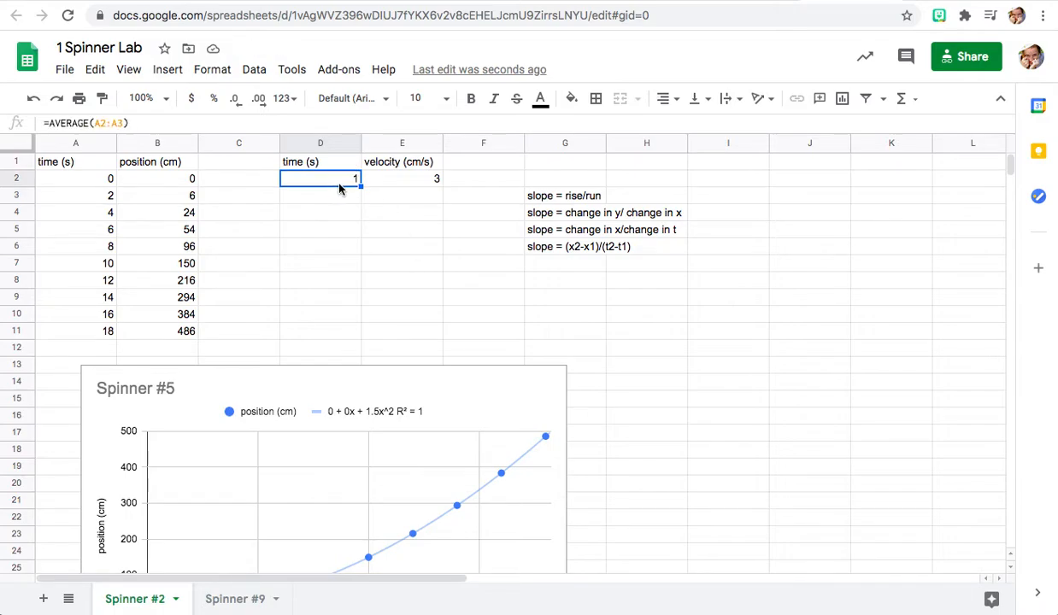
{"action": "left_click", "coordinate": [389, 181]}
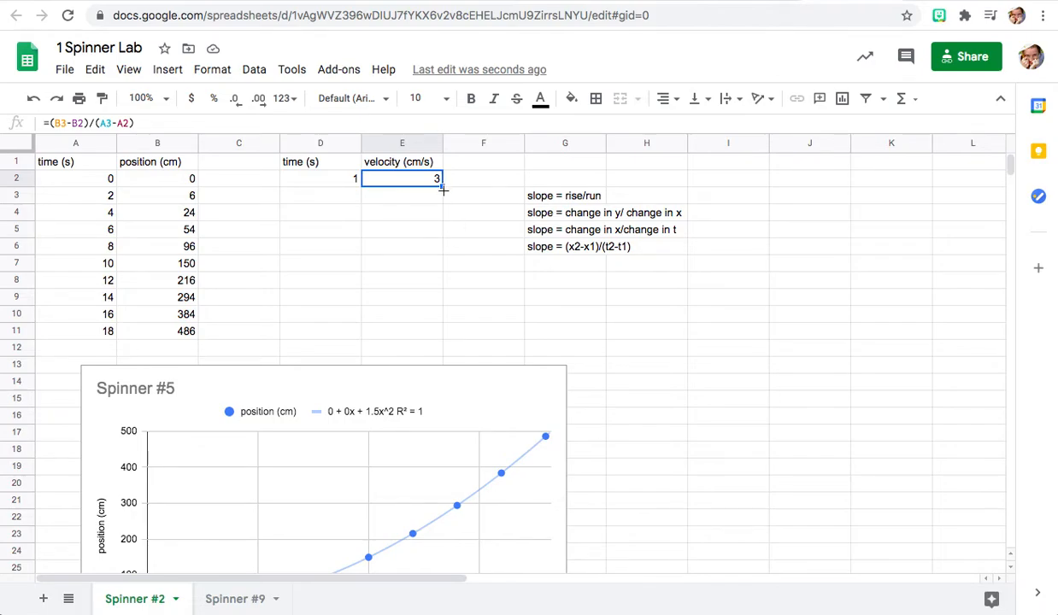
{"action": "left_click_drag", "start_coordinate": [443, 190], "coordinate": [442, 202]}
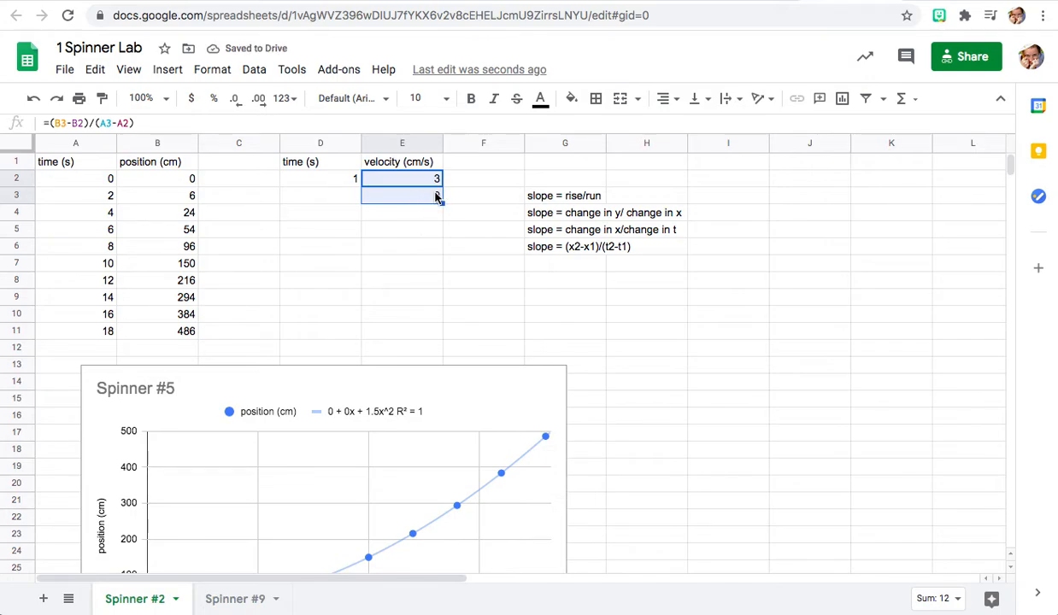
{"action": "left_click", "coordinate": [407, 200]}
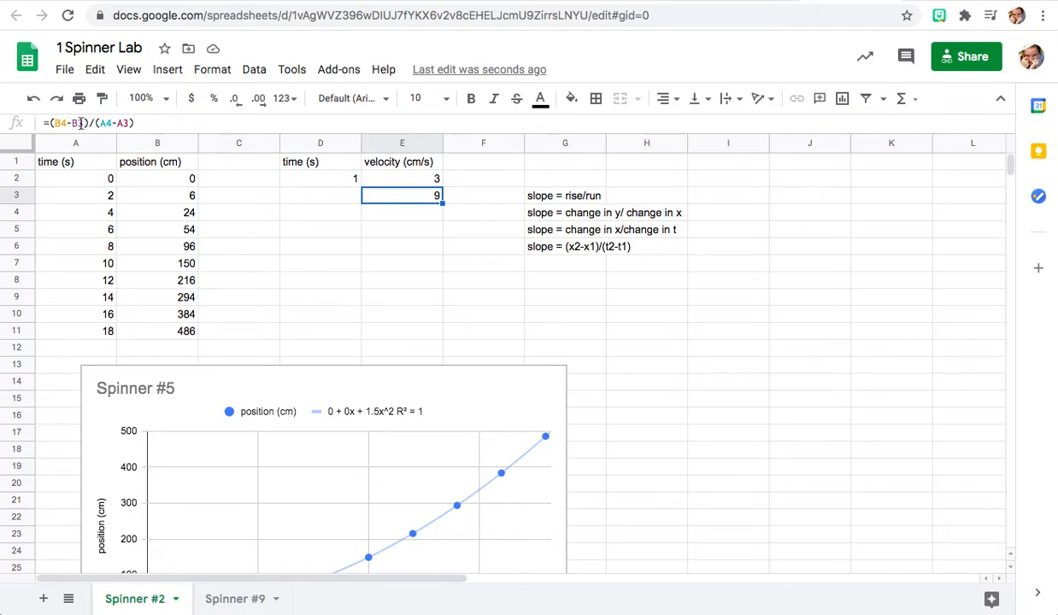
{"action": "left_click", "coordinate": [390, 180]}
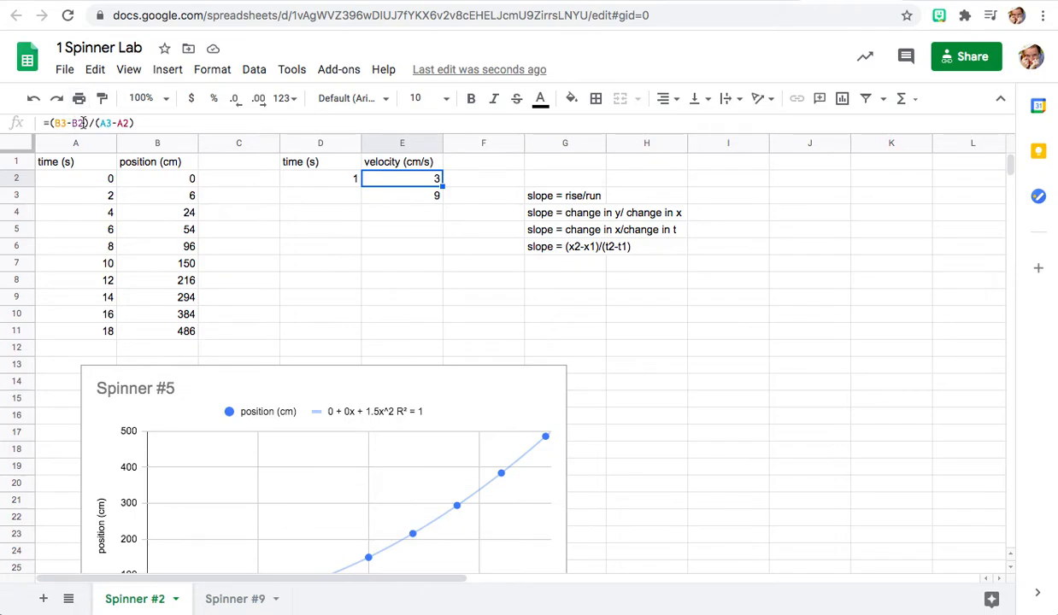
Fill the velocity formula from E3 down through E11 and the average time formula from D2 down through D11
{"action": "left_click", "coordinate": [374, 196]}
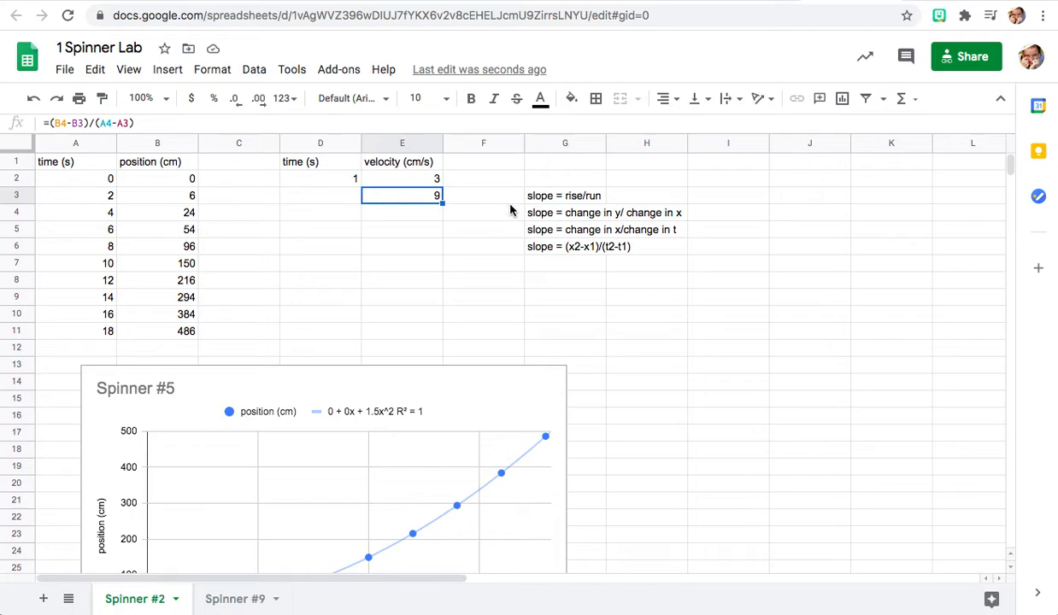
{"action": "left_click_drag", "start_coordinate": [442, 202], "coordinate": [439, 331]}
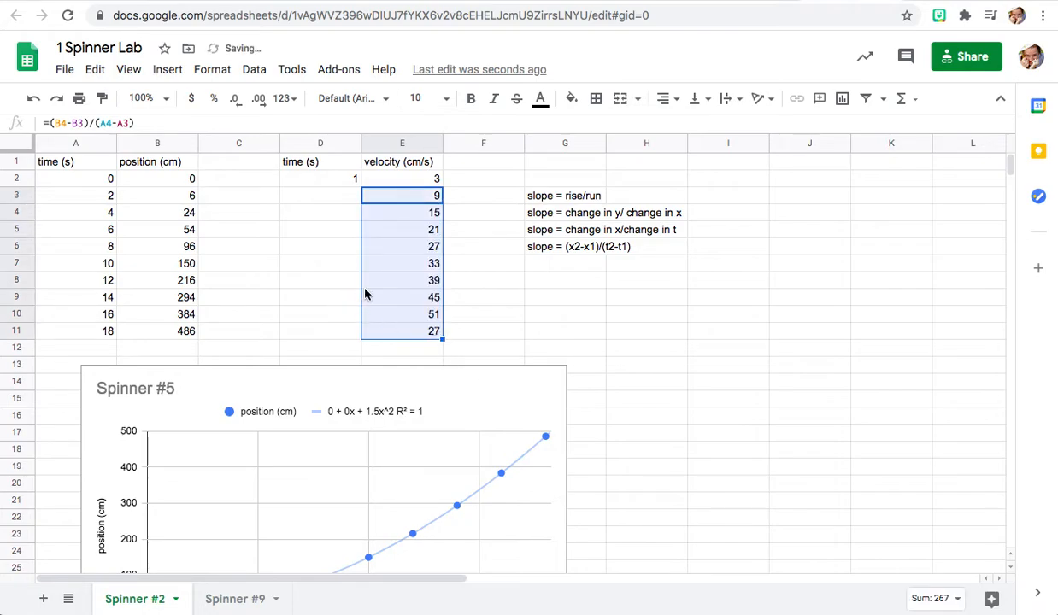
{"action": "left_click", "coordinate": [355, 178]}
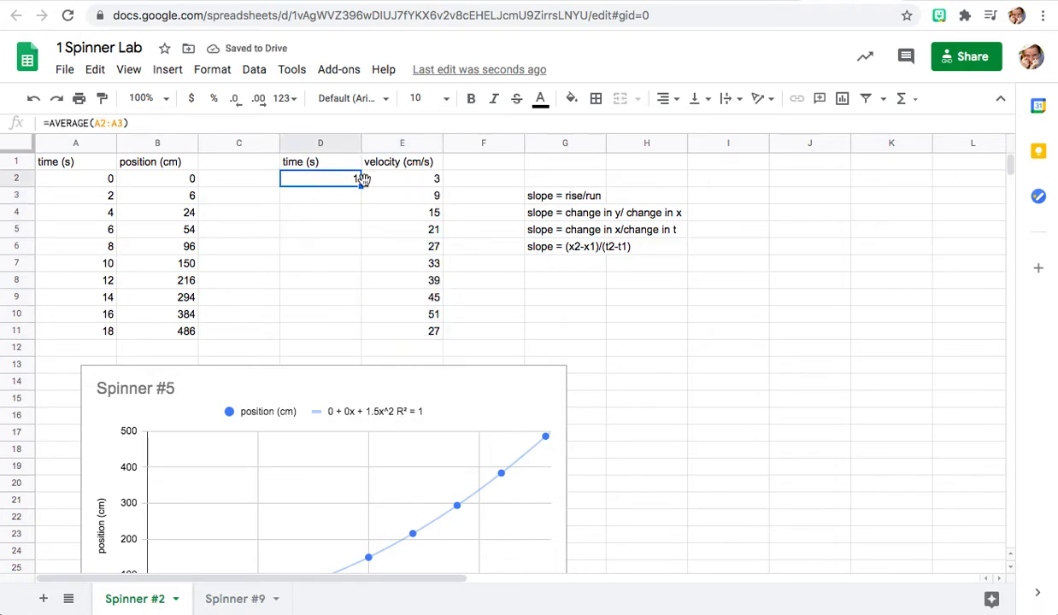
{"action": "left_click_drag", "start_coordinate": [360, 182], "coordinate": [358, 329]}
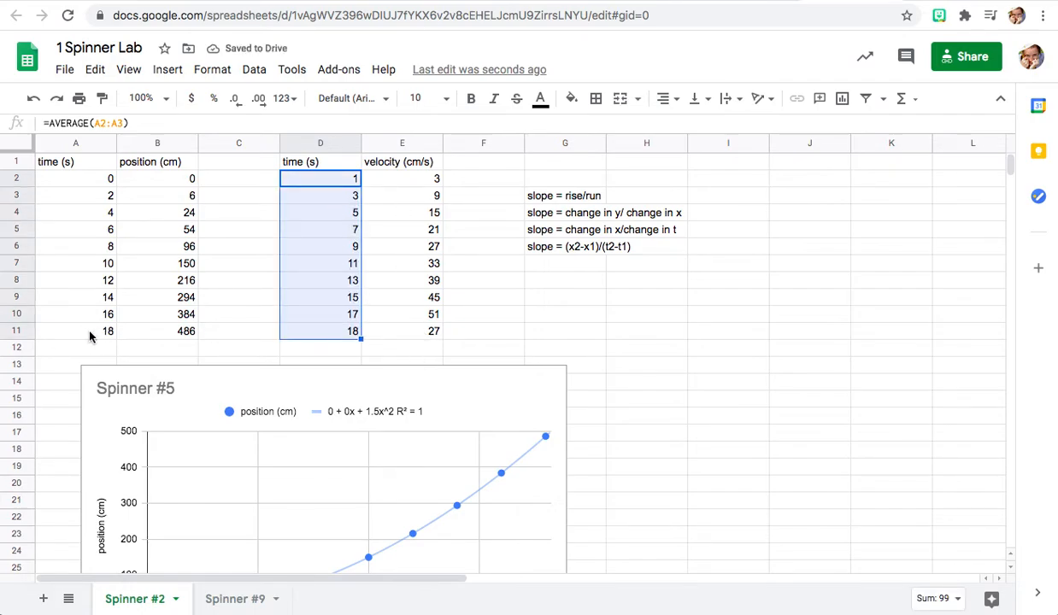
Delete the extra velocity and time entries in cells E11 and D11
{"action": "left_click", "coordinate": [432, 336]}
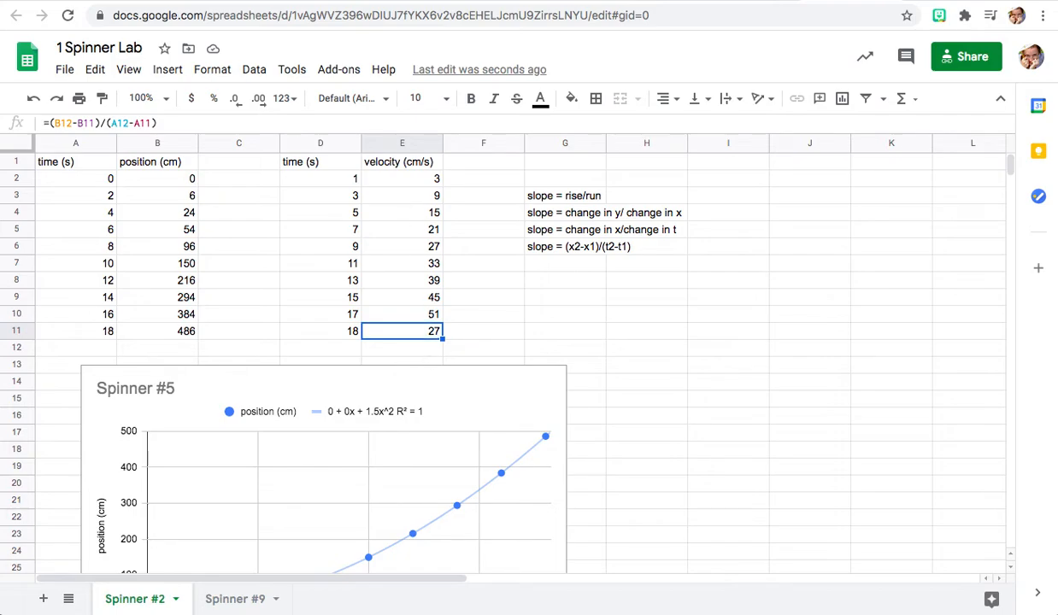
{"action": "key", "text": "Delete"}
{"action": "key", "text": "Left"}
{"action": "key", "text": "Delete"}
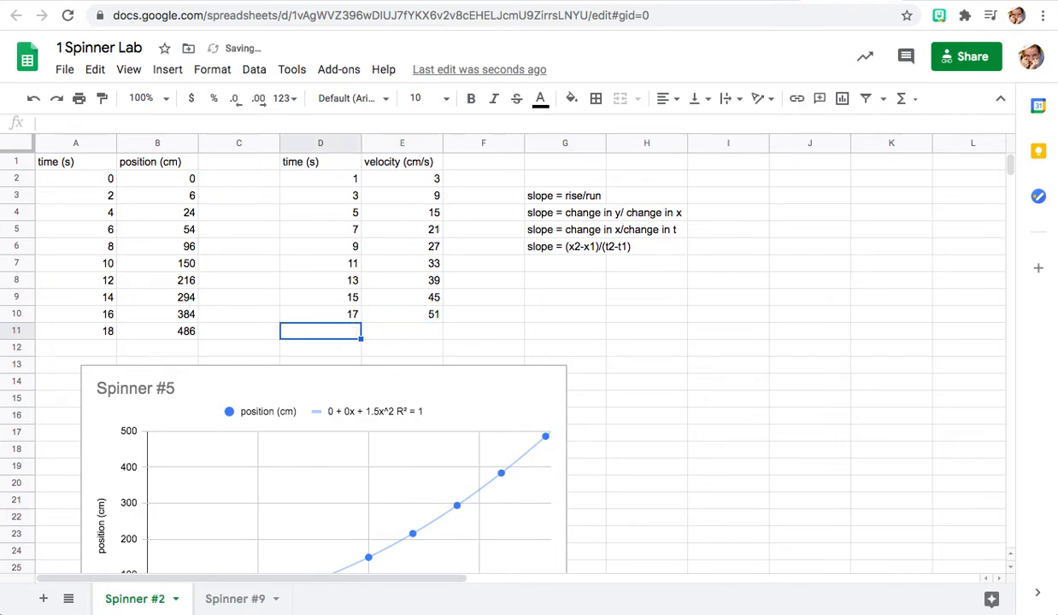
{"action": "key", "text": "Up"}
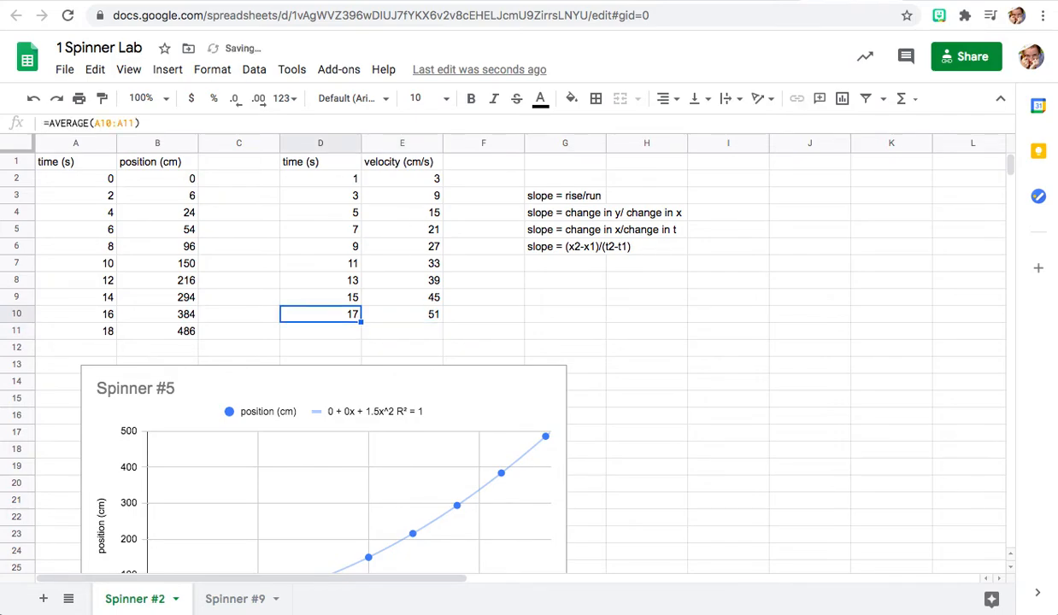
{"action": "left_click", "coordinate": [422, 319]}
{"action": "left_click", "coordinate": [550, 318]}
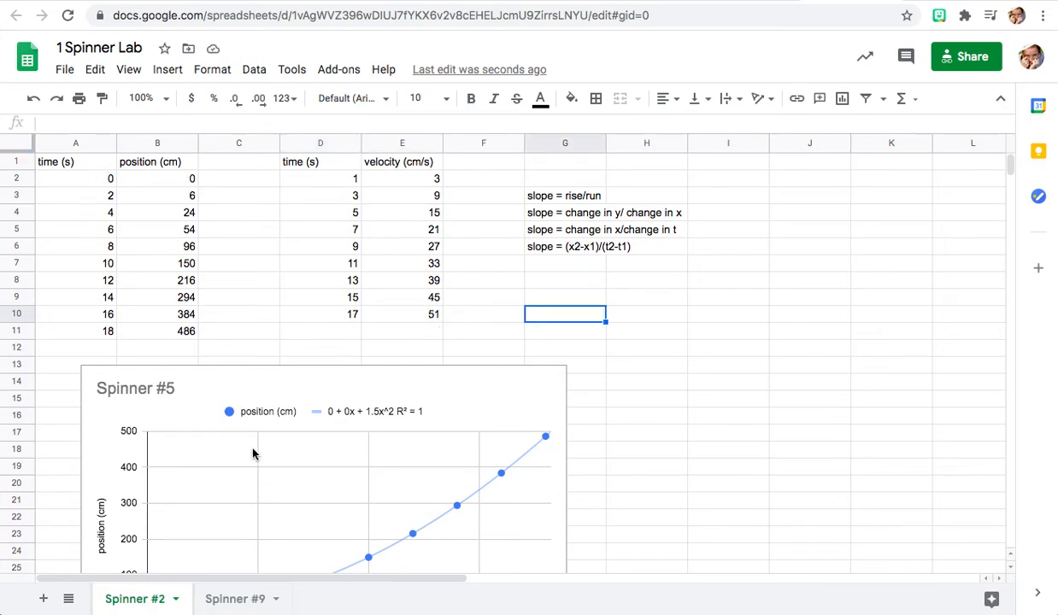
Insert a scatter chart of velocity versus time from the range D1:E10
{"action": "scroll", "coordinate": [252, 454], "scroll_direction": "down", "scroll_amount": 3}
{"action": "scroll", "coordinate": [311, 459], "scroll_direction": "up", "scroll_amount": 3}
{"action": "left_click_drag", "start_coordinate": [319, 165], "coordinate": [405, 318]}
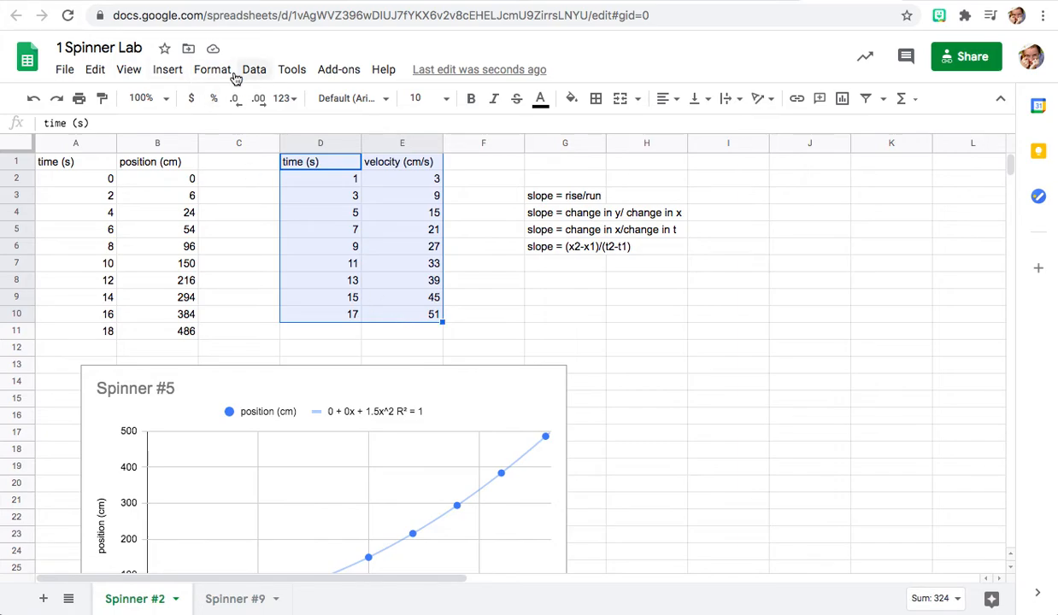
{"action": "left_click", "coordinate": [171, 70]}
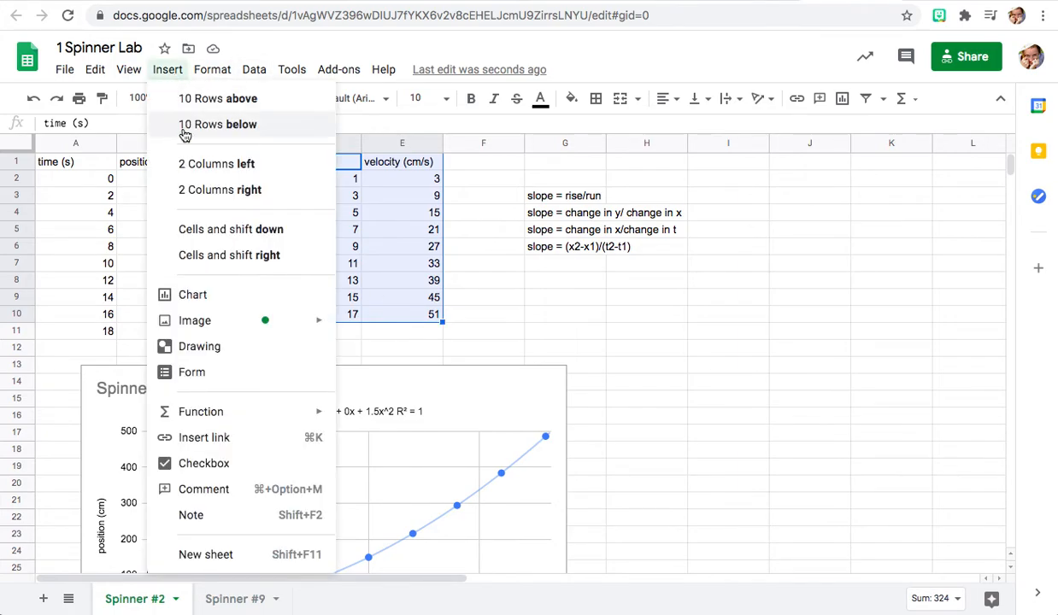
{"action": "left_click", "coordinate": [190, 293]}
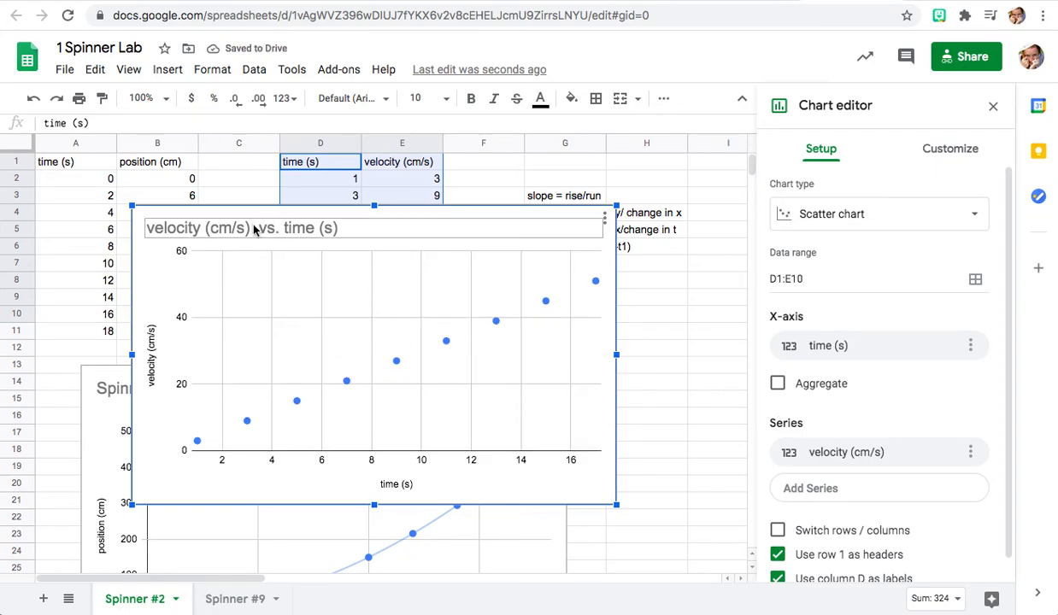
Add a linear trendline to the velocity series of the new chart
{"action": "left_click", "coordinate": [962, 155]}
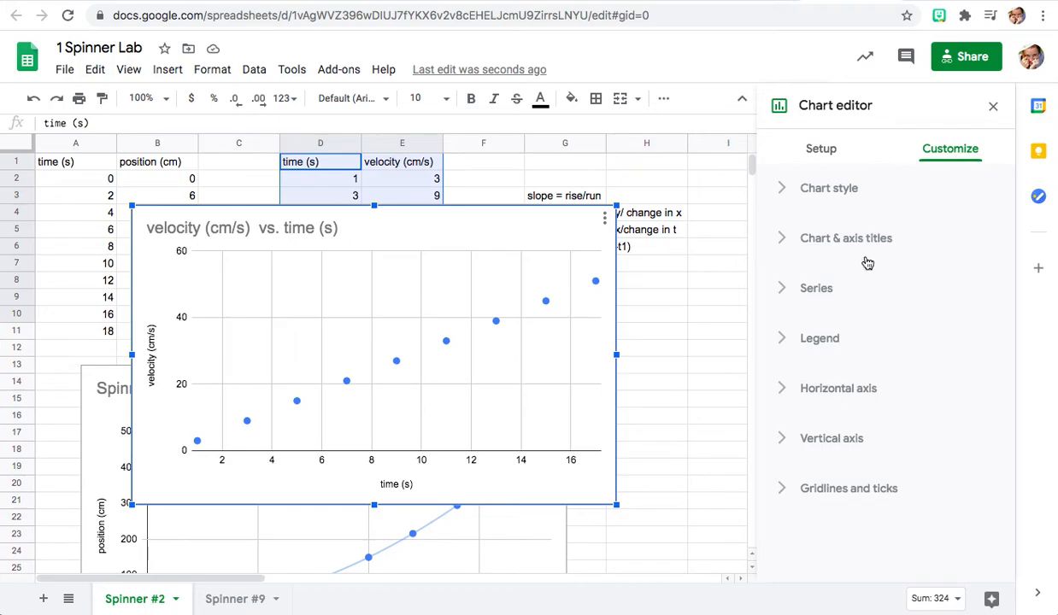
{"action": "left_click", "coordinate": [829, 292]}
{"action": "scroll", "coordinate": [752, 378], "scroll_direction": "down", "scroll_amount": 2}
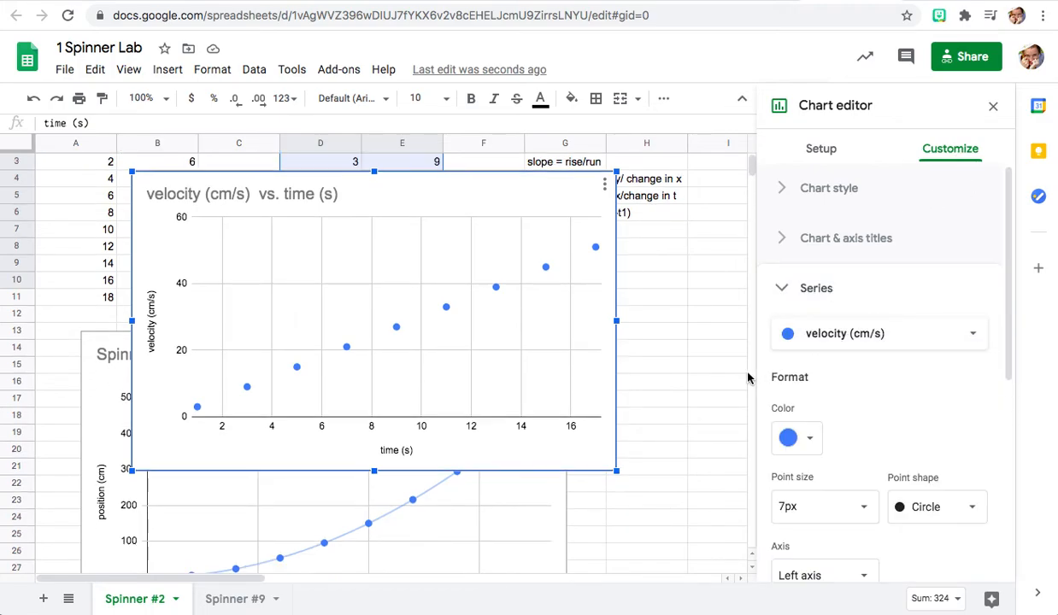
{"action": "scroll", "coordinate": [894, 380], "scroll_direction": "down", "scroll_amount": 1}
{"action": "scroll", "coordinate": [893, 378], "scroll_direction": "down", "scroll_amount": 3}
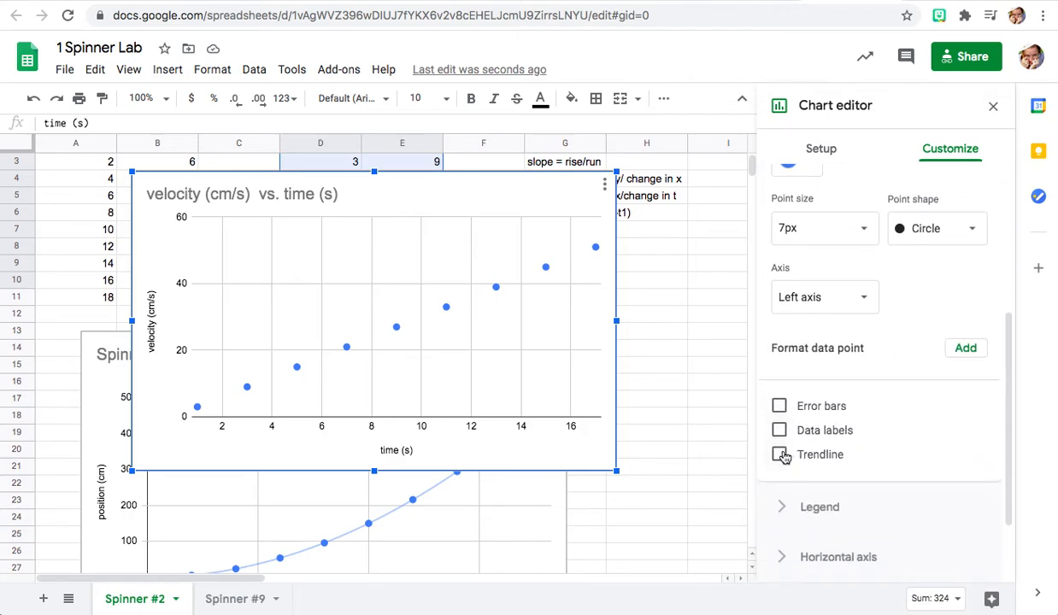
{"action": "left_click", "coordinate": [779, 455]}
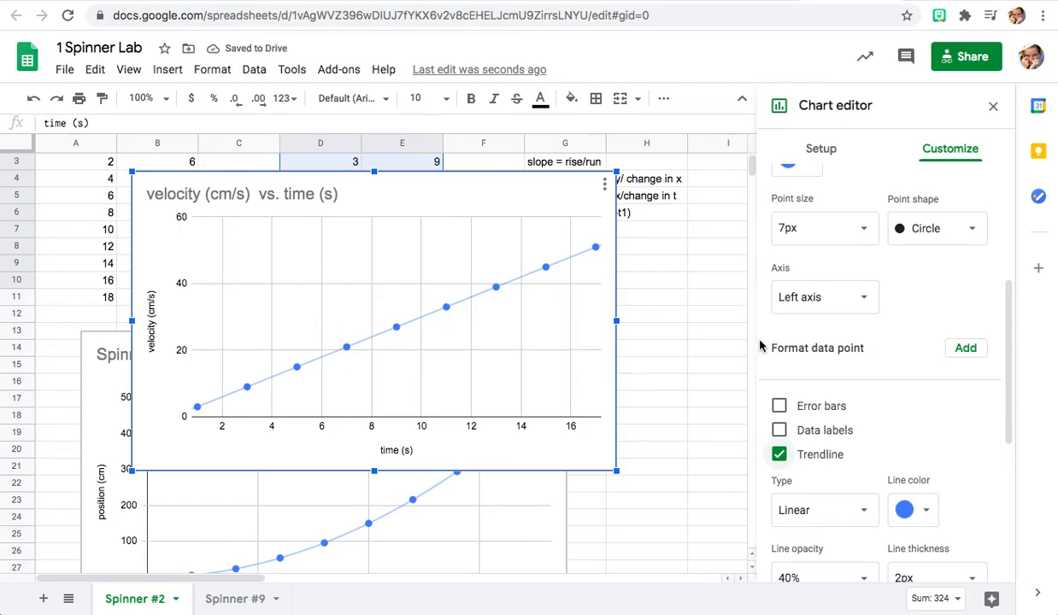
Show the R² value for the velocity trendline and set its label to Use Equation
{"action": "scroll", "coordinate": [896, 402], "scroll_direction": "down", "scroll_amount": 1}
{"action": "scroll", "coordinate": [896, 401], "scroll_direction": "down", "scroll_amount": 1}
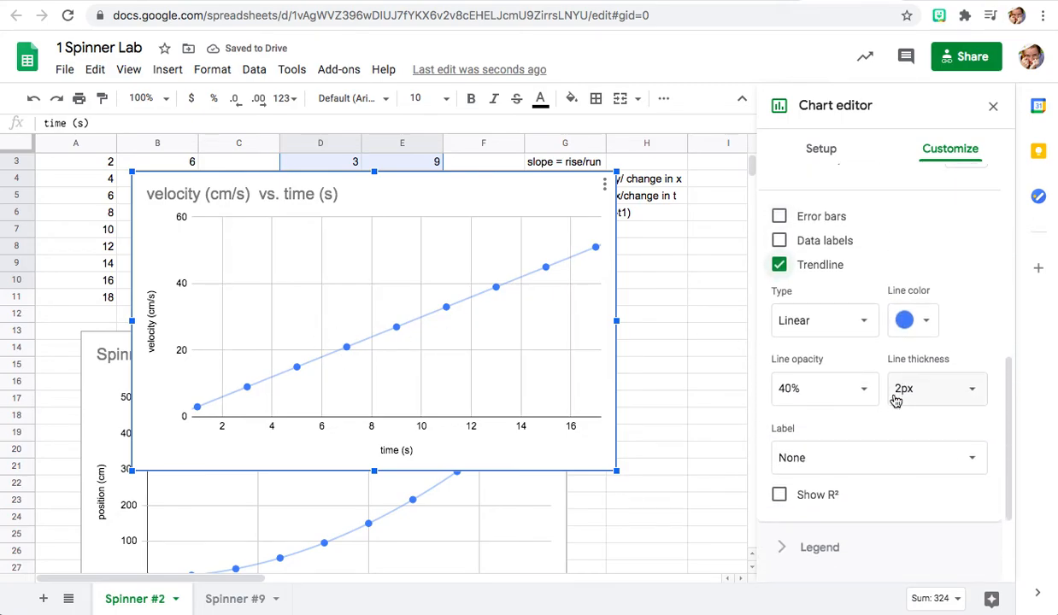
{"action": "left_click", "coordinate": [780, 495]}
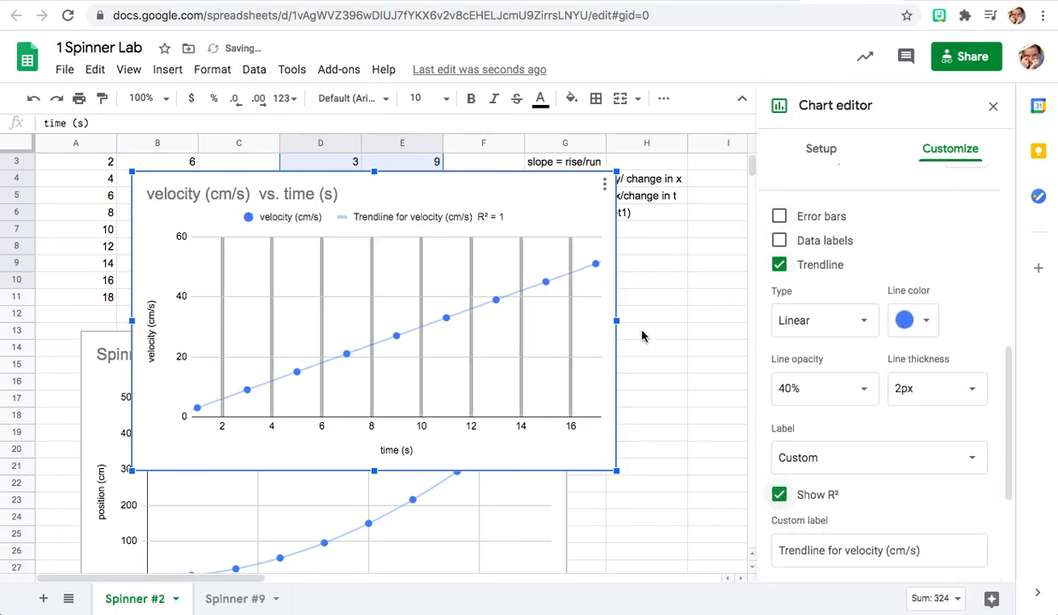
{"action": "left_click", "coordinate": [850, 459]}
{"action": "left_click", "coordinate": [834, 480]}
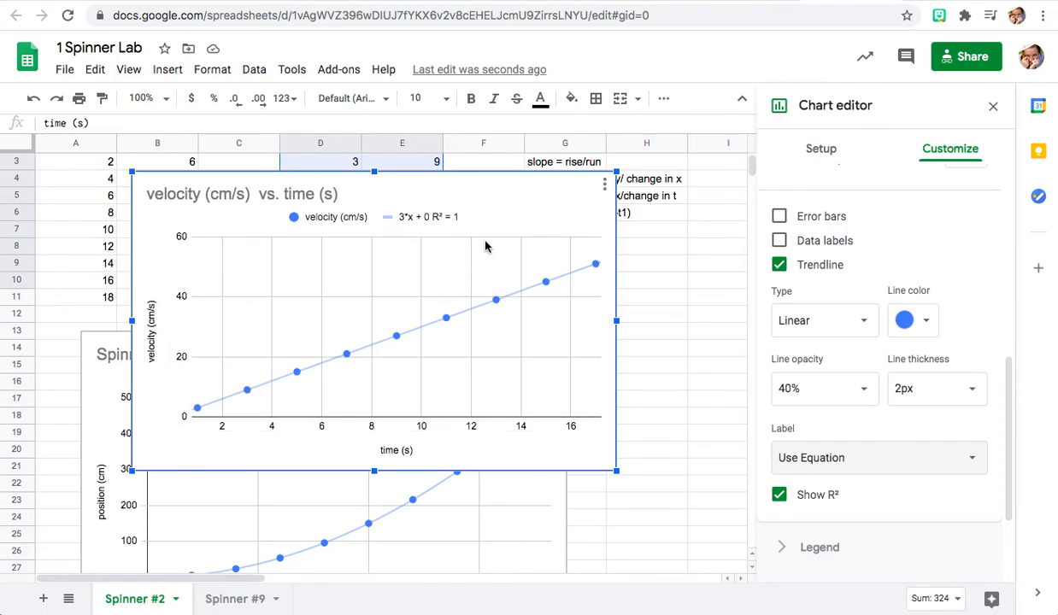
Change the velocity chart's title to "Spinner #5 - Velocity" and leave the chart editor
{"action": "scroll", "coordinate": [944, 214], "scroll_direction": "up", "scroll_amount": 5}
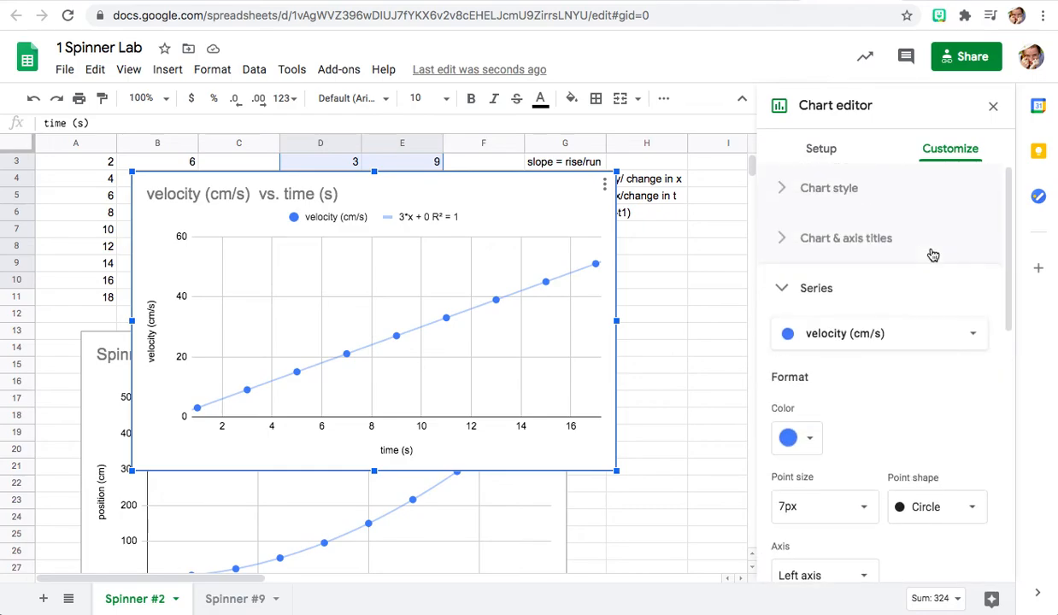
{"action": "left_click", "coordinate": [844, 189]}
{"action": "scroll", "coordinate": [861, 357], "scroll_direction": "down", "scroll_amount": 3}
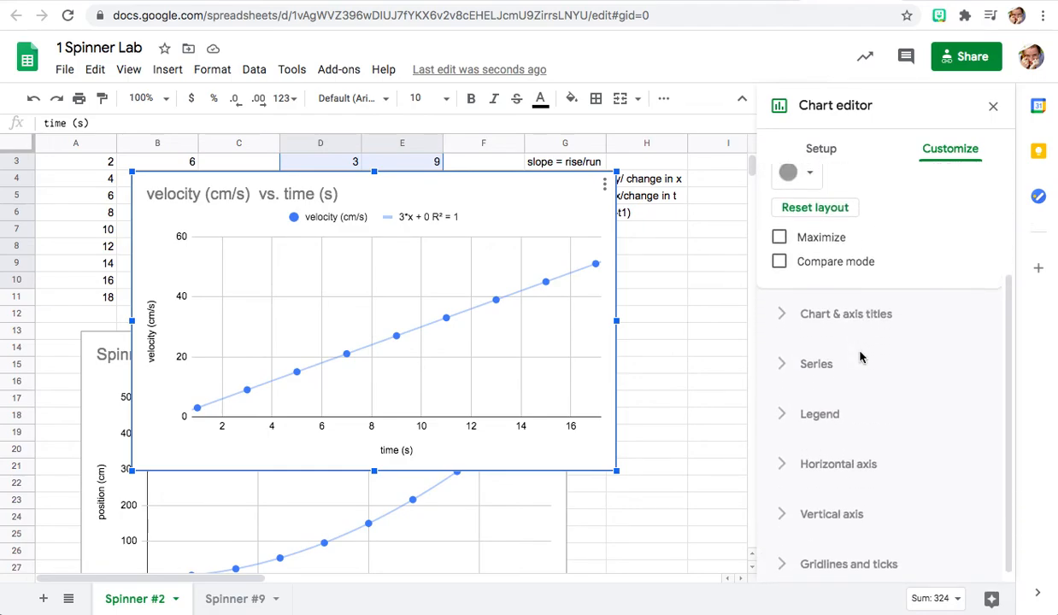
{"action": "left_click", "coordinate": [812, 314]}
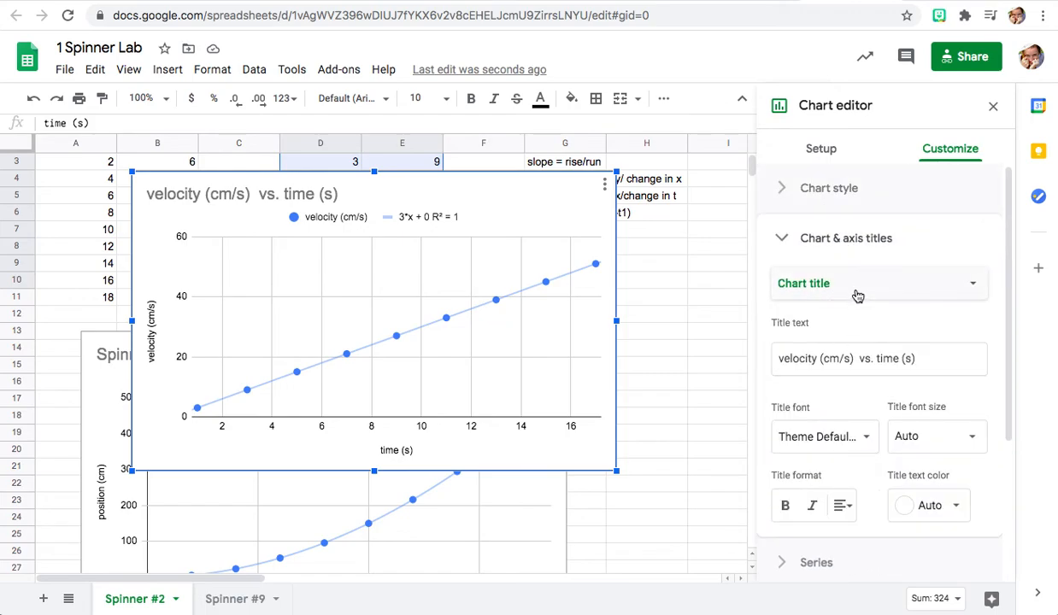
{"action": "left_click", "coordinate": [848, 357]}
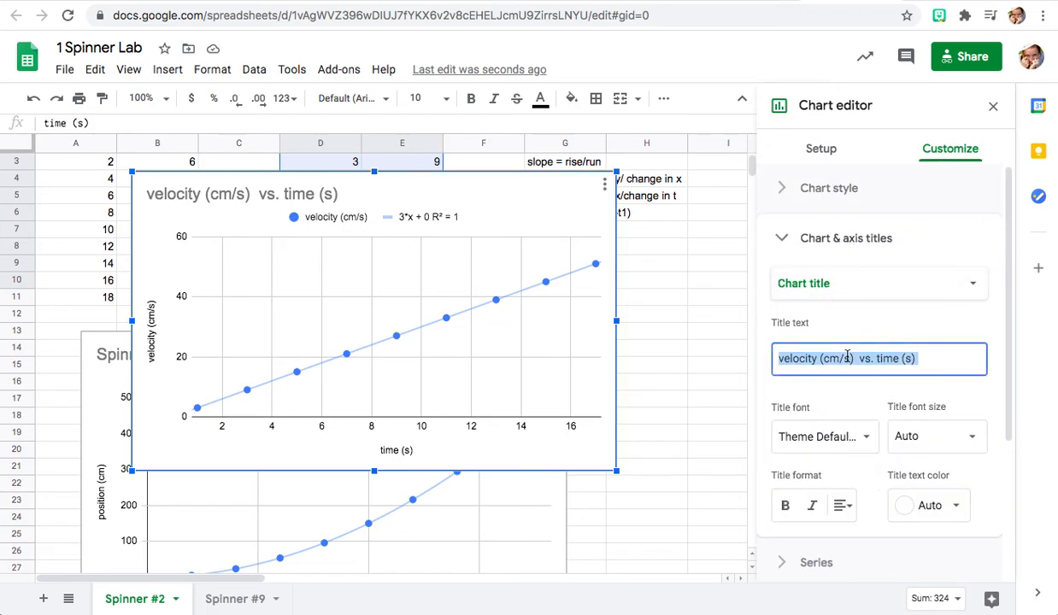
{"action": "type", "text": "Spinner #5 - Velocity"}
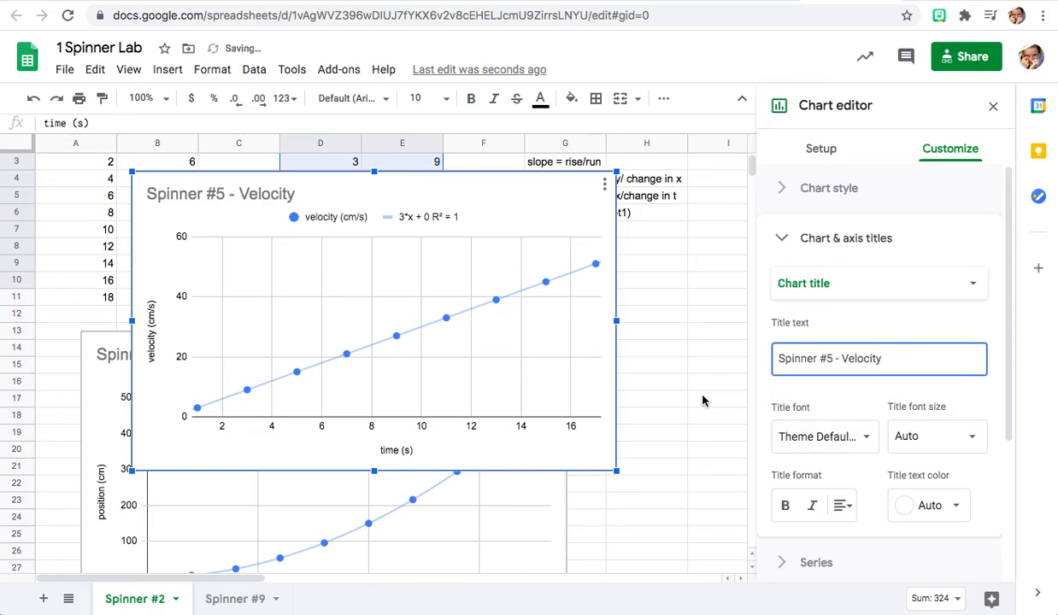
{"action": "left_click", "coordinate": [652, 390]}
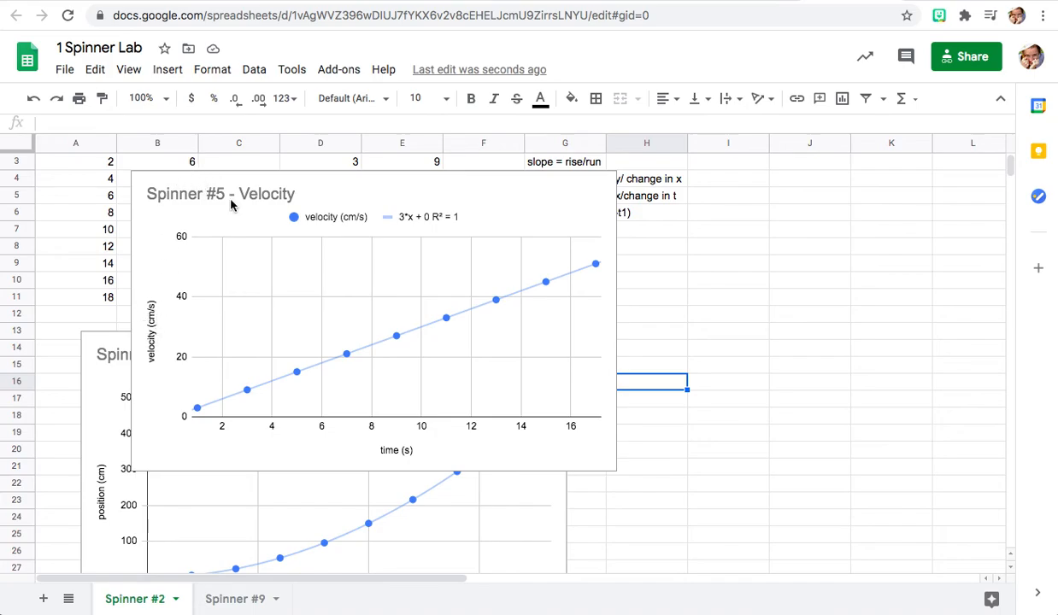
Move the velocity chart beside the Spinner #5 position chart, with their top edges aligned at row 13
{"action": "left_click", "coordinate": [290, 215]}
{"action": "left_click_drag", "start_coordinate": [323, 183], "coordinate": [786, 348]}
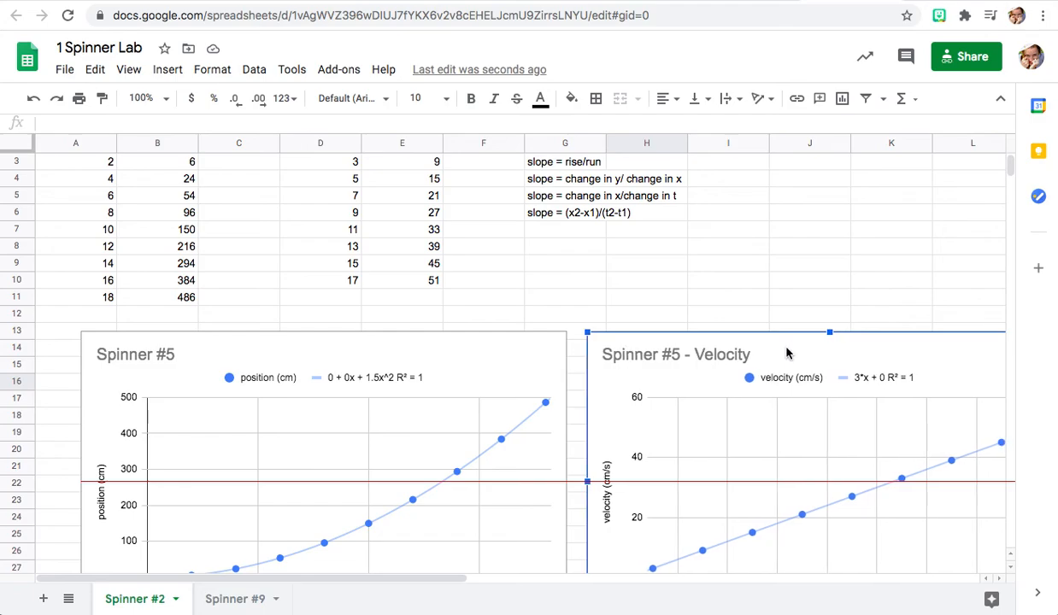
{"action": "scroll", "coordinate": [605, 388], "scroll_direction": "down", "scroll_amount": 1}
{"action": "scroll", "coordinate": [604, 389], "scroll_direction": "right", "scroll_amount": 2}
{"action": "scroll", "coordinate": [604, 389], "scroll_direction": "down", "scroll_amount": 1}
{"action": "scroll", "coordinate": [604, 389], "scroll_direction": "left", "scroll_amount": 2}
{"action": "scroll", "coordinate": [604, 389], "scroll_direction": "right", "scroll_amount": 2}
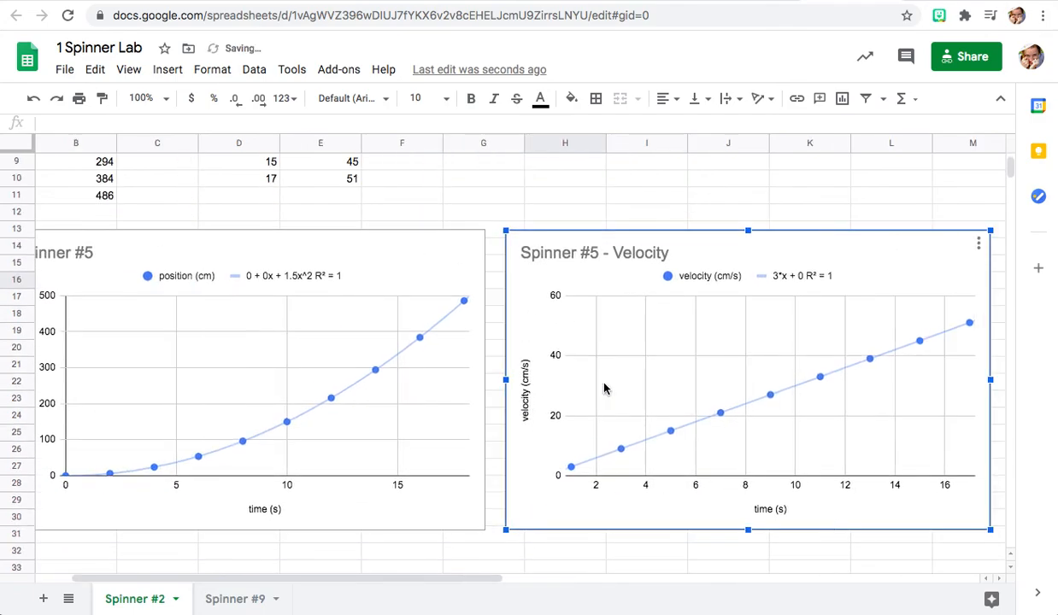
{"action": "scroll", "coordinate": [605, 389], "scroll_direction": "left", "scroll_amount": 1}
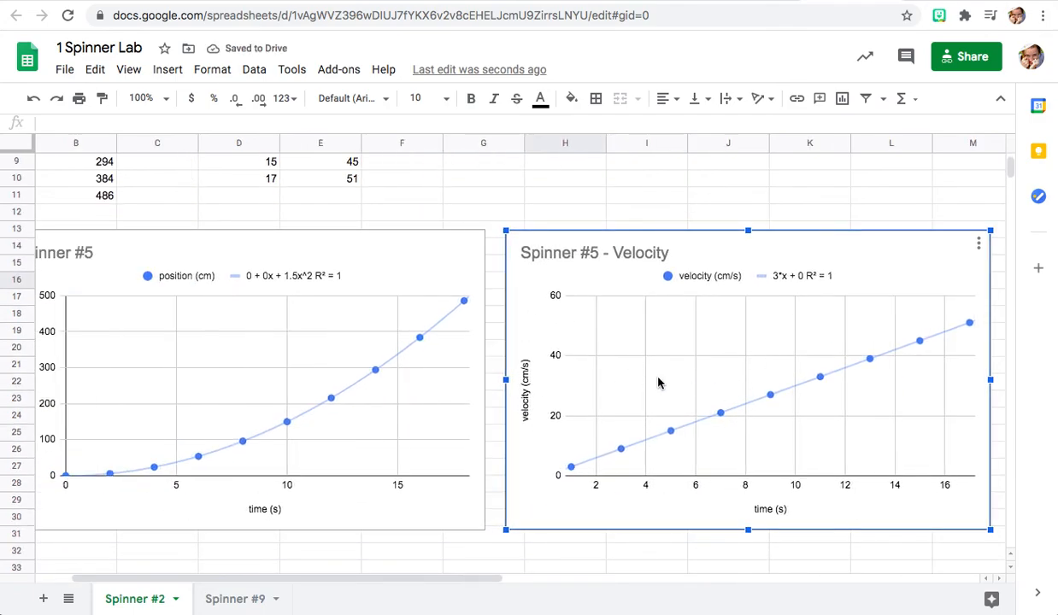
{"action": "right_click", "coordinate": [659, 424]}
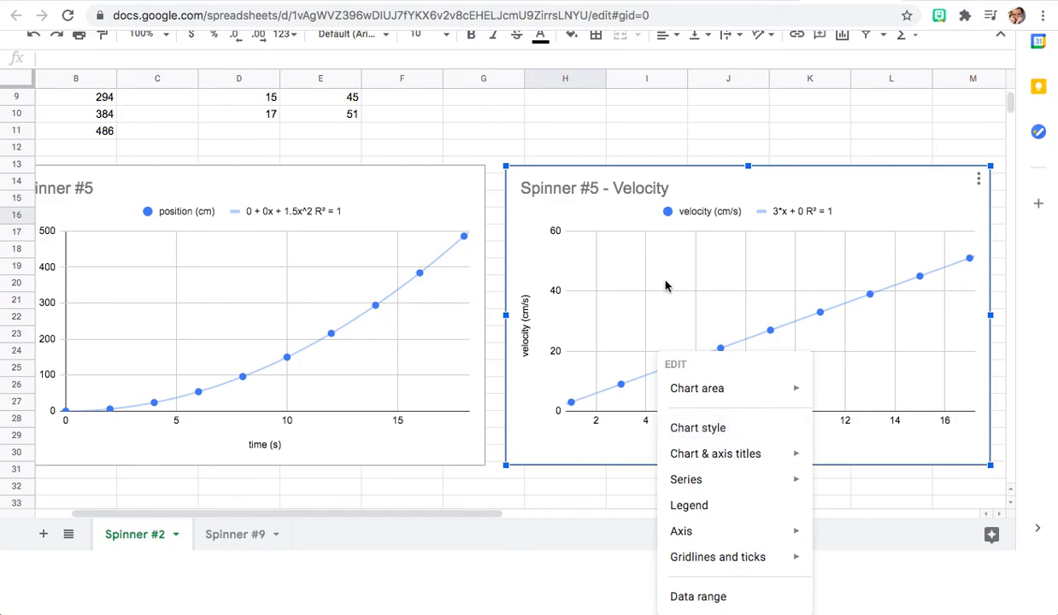
{"action": "left_click", "coordinate": [623, 149]}
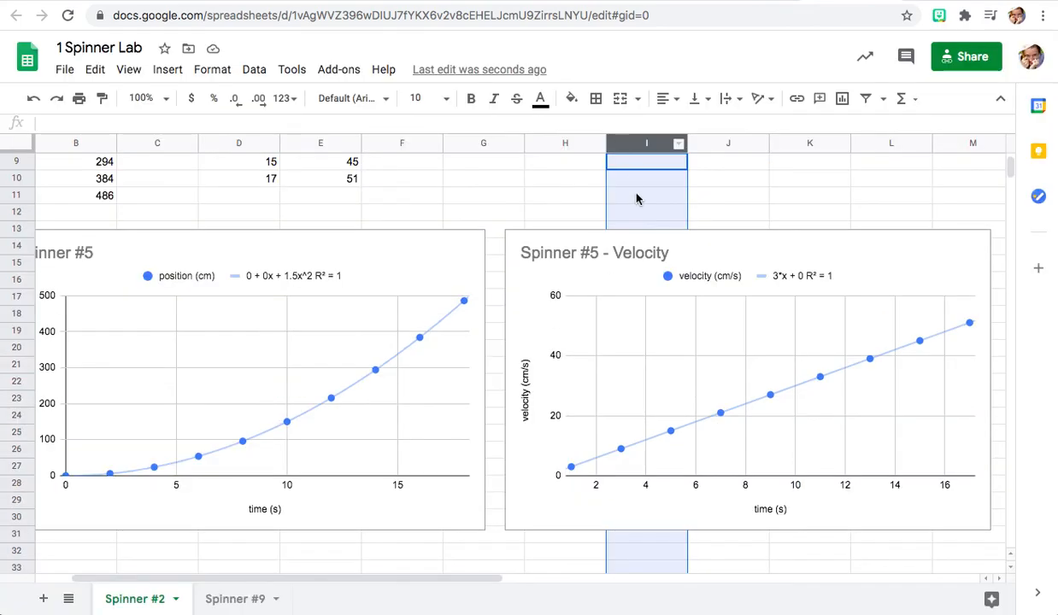
{"action": "left_click", "coordinate": [571, 212]}
Review the position and velocity tables together with the velocity chart's trendline equation
{"action": "scroll", "coordinate": [209, 338], "scroll_direction": "up", "scroll_amount": 5}
{"action": "scroll", "coordinate": [210, 338], "scroll_direction": "left", "scroll_amount": 2}
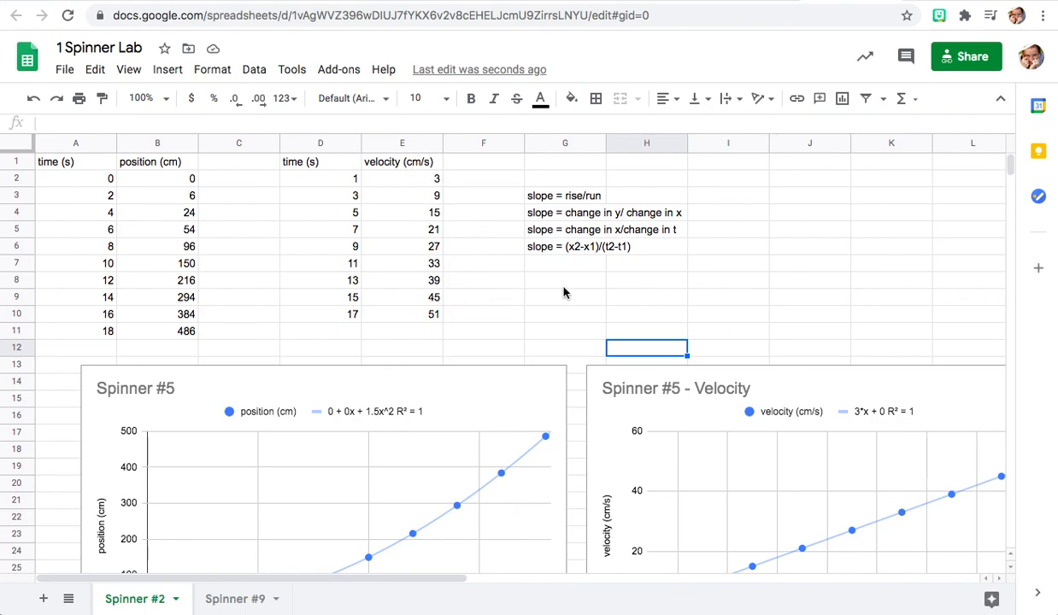
{"action": "scroll", "coordinate": [563, 293], "scroll_direction": "down", "scroll_amount": 3}
{"action": "scroll", "coordinate": [564, 292], "scroll_direction": "right", "scroll_amount": 3}
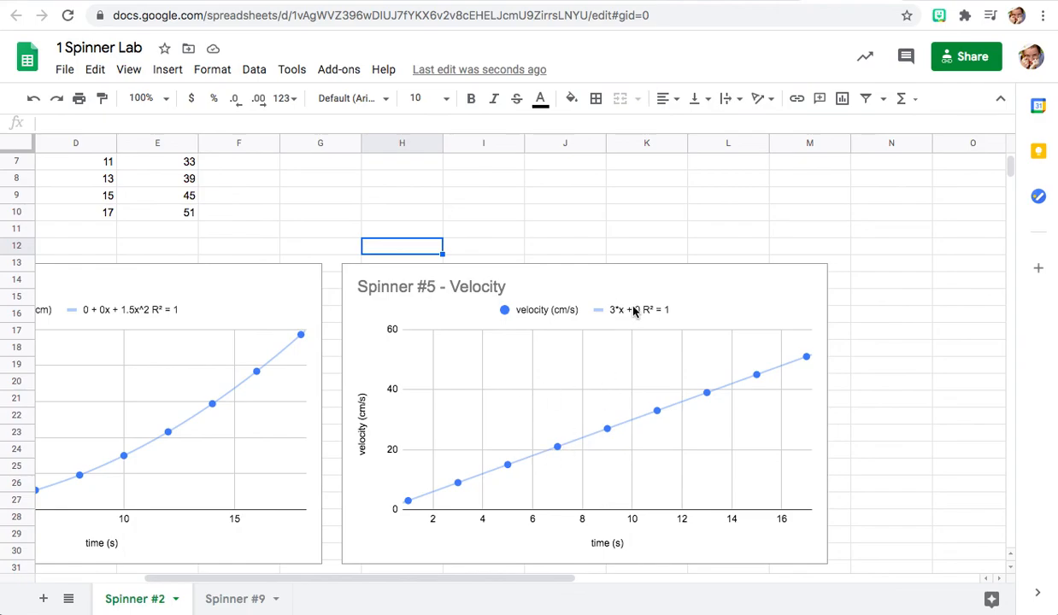
{"action": "scroll", "coordinate": [336, 271], "scroll_direction": "up", "scroll_amount": 3}
{"action": "scroll", "coordinate": [337, 271], "scroll_direction": "left", "scroll_amount": 3}
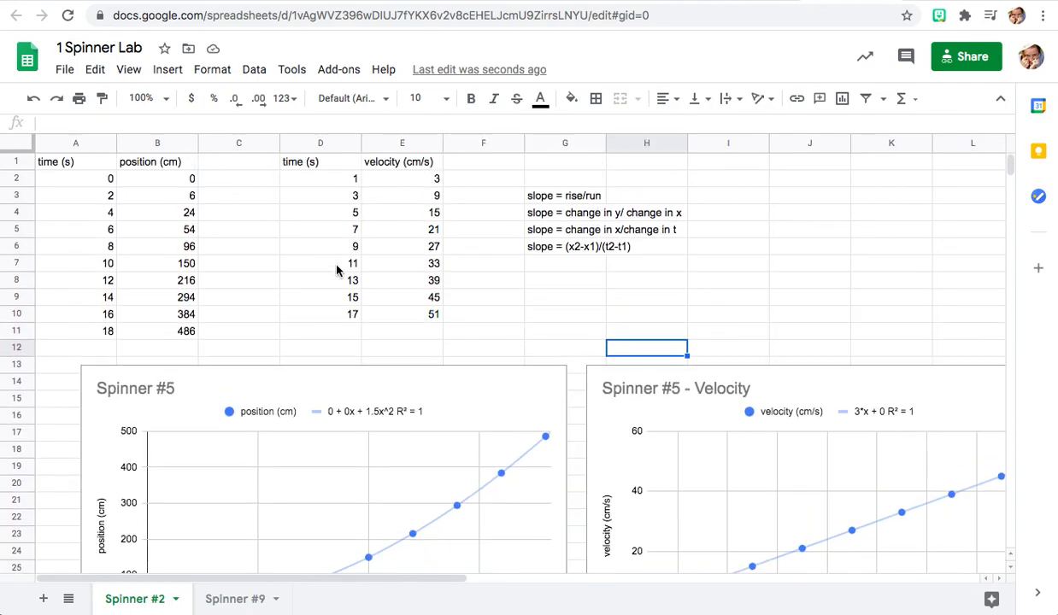